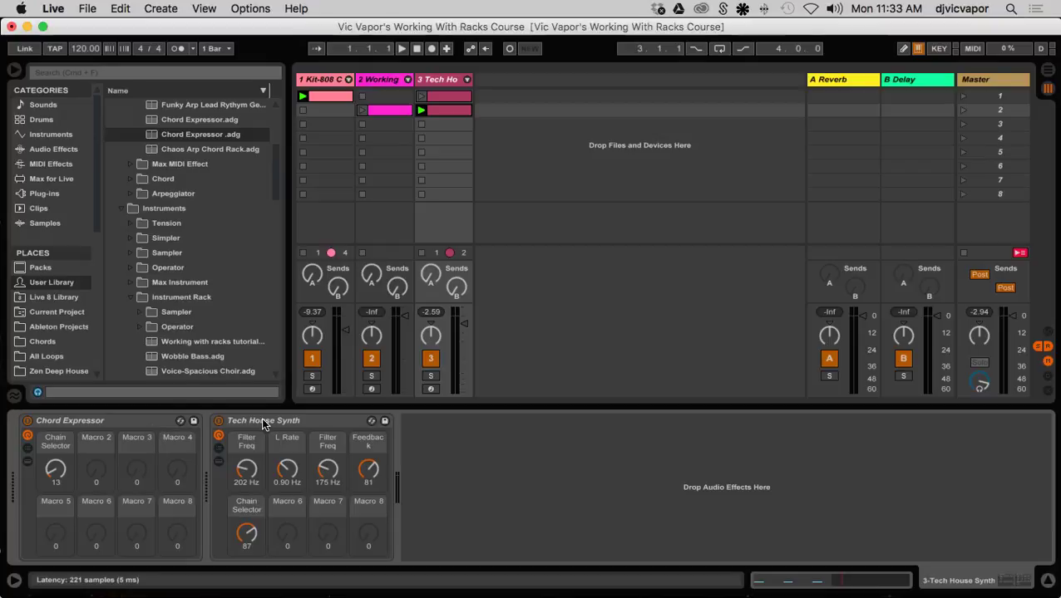
# - Toggle the Chord Expressor rack off and on, start playback, and stop the Kit-808 track's clip
pyautogui.click(28, 422)
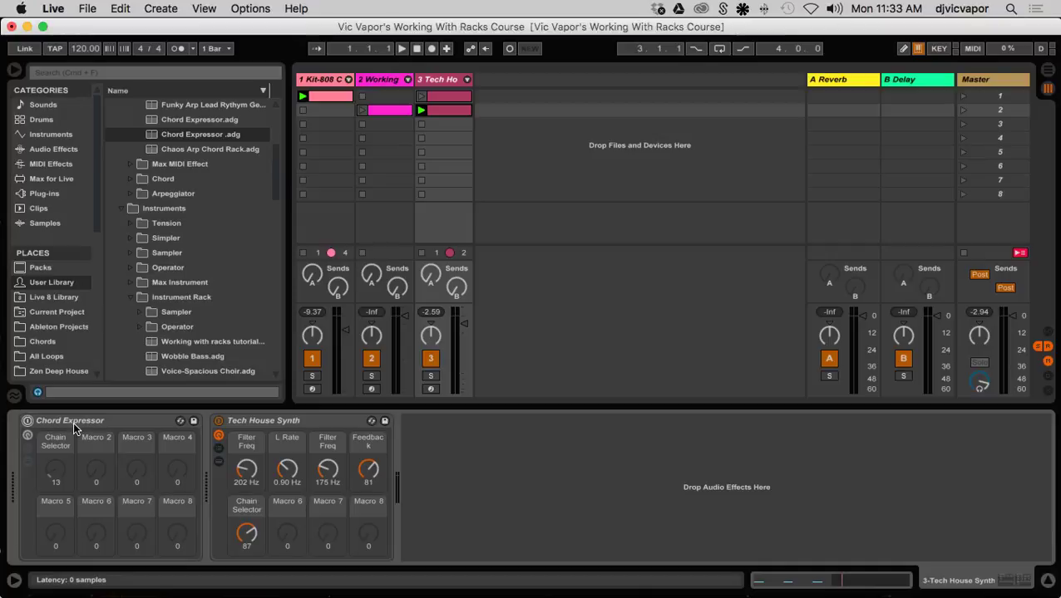
pyautogui.click(28, 422)
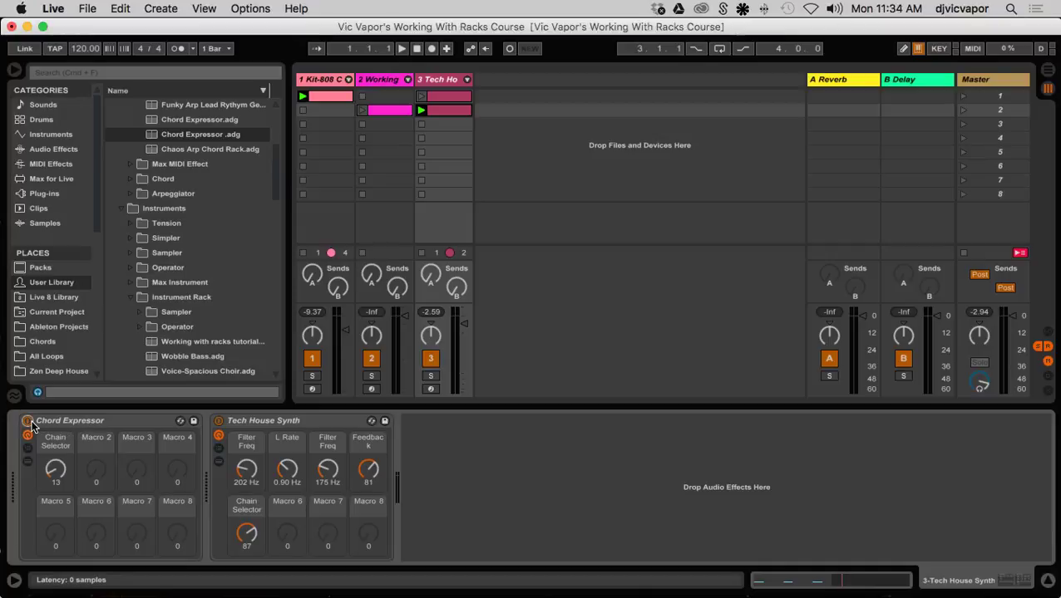
pyautogui.press('space')
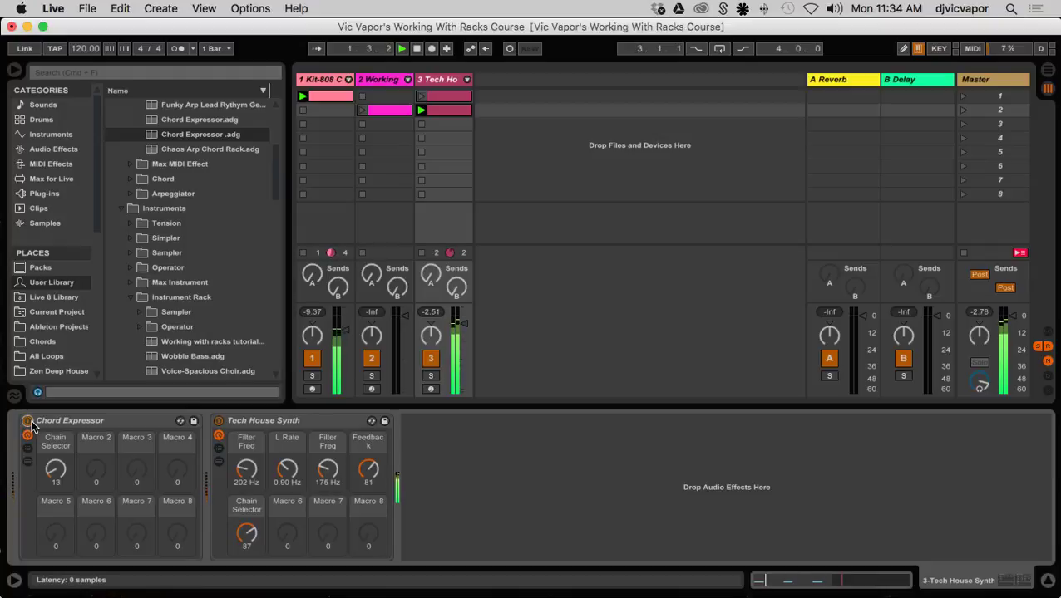
pyautogui.click(303, 111)
# - Inspect the notes of the playing Tech House Synth clip and set the Chord Expressor's Chain Selector to 19
pyautogui.doubleClick(450, 110)
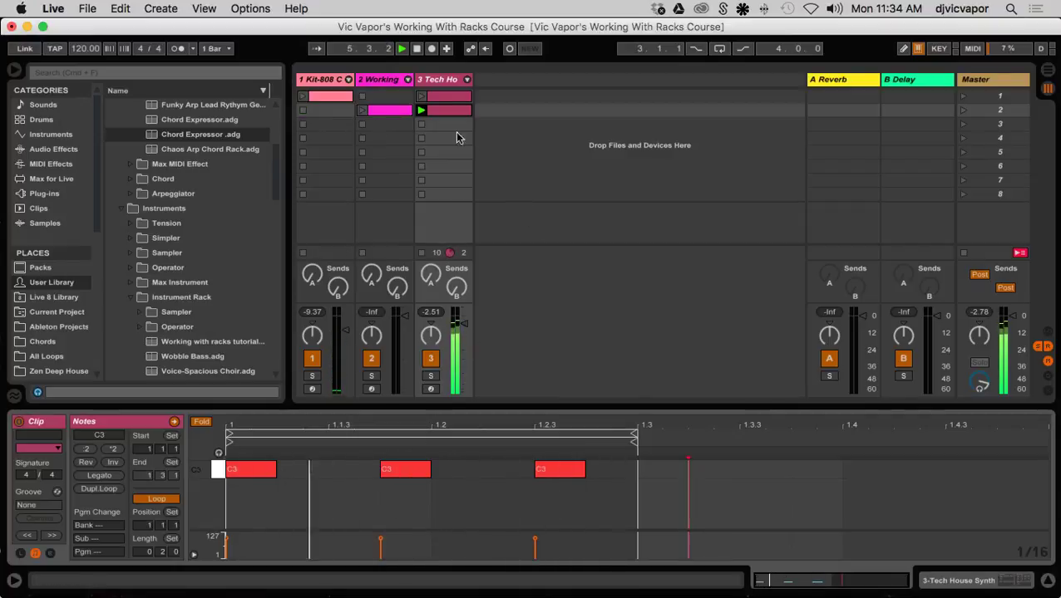
pyautogui.click(447, 79)
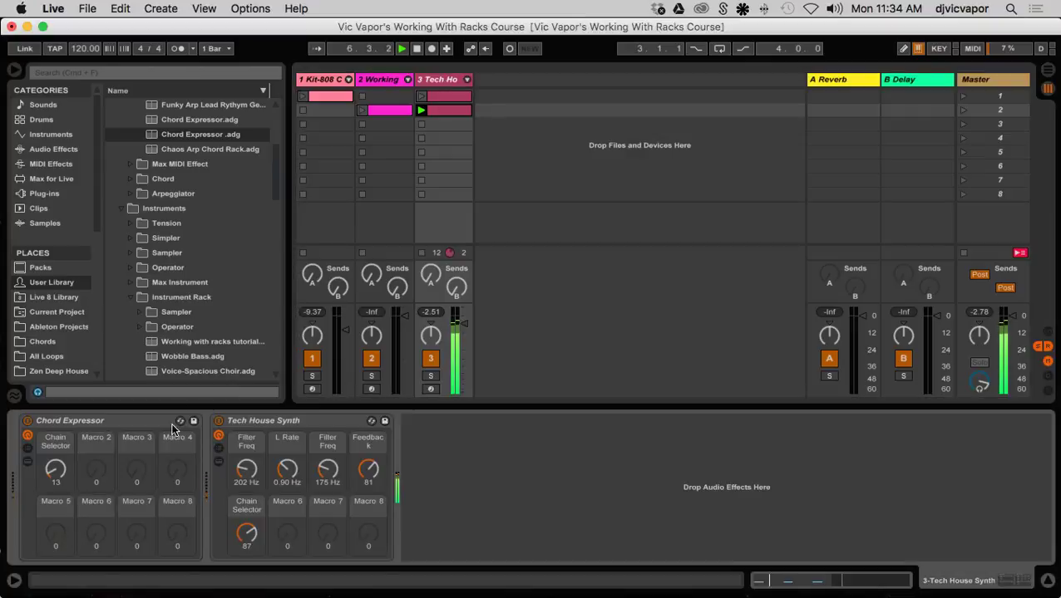
pyautogui.moveTo(73, 475)
pyautogui.mouseDown()
pyautogui.moveTo(74, 442)
pyautogui.moveTo(63, 475)
pyautogui.mouseUp()
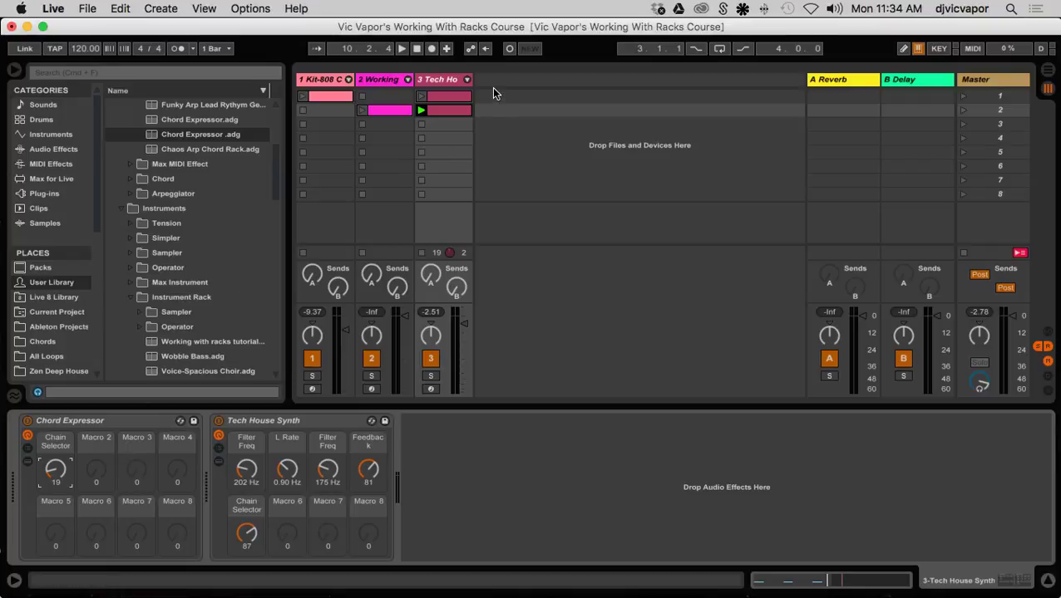
# - Deactivate the Chord Expressor and insert an empty MIDI Effect Rack before the Tech House Synth, with its chain list shown
pyautogui.click(27, 421)
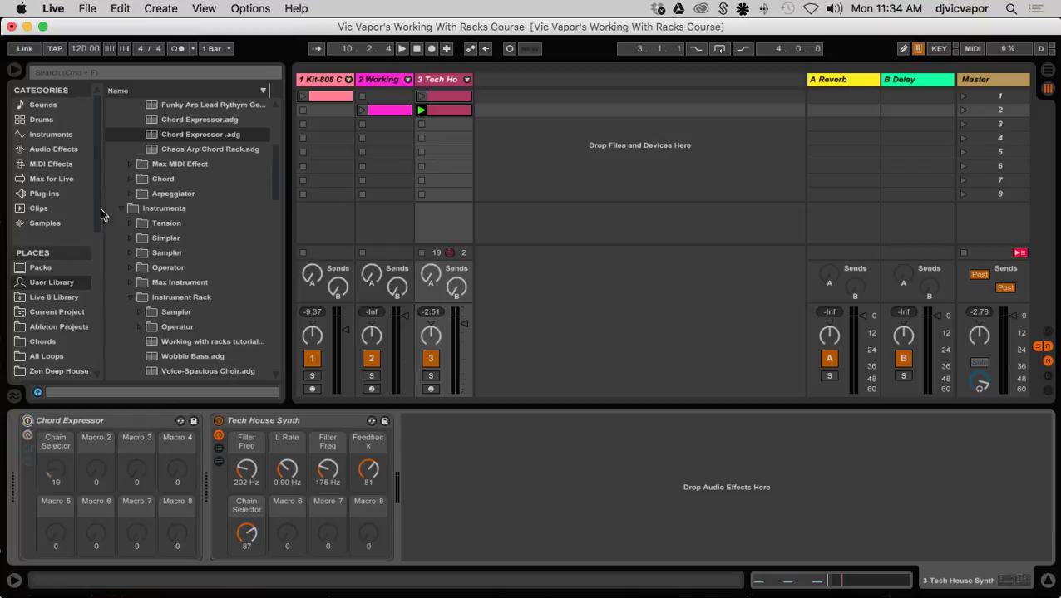
pyautogui.click(52, 164)
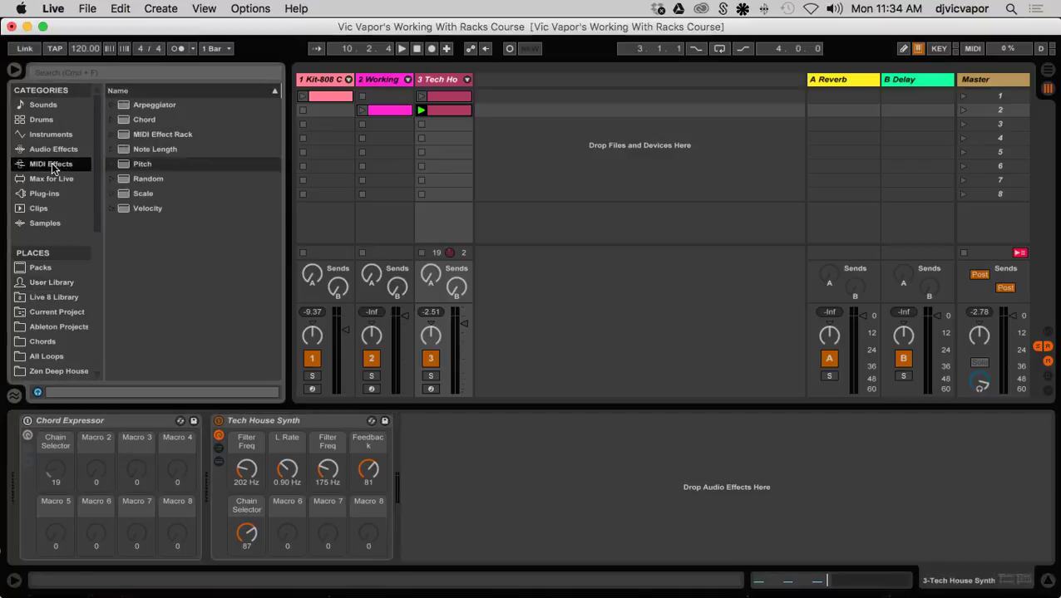
pyautogui.click(124, 137)
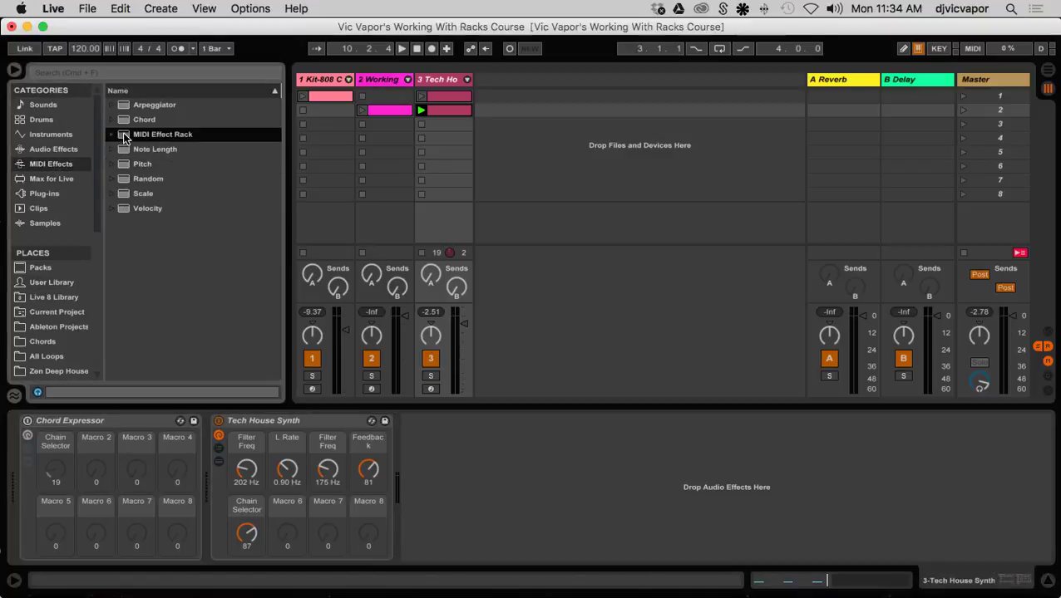
pyautogui.moveTo(124, 137)
pyautogui.mouseDown()
pyautogui.moveTo(137, 248)
pyautogui.moveTo(7, 408)
pyautogui.moveTo(25, 426)
pyautogui.moveTo(210, 444)
pyautogui.mouseUp()
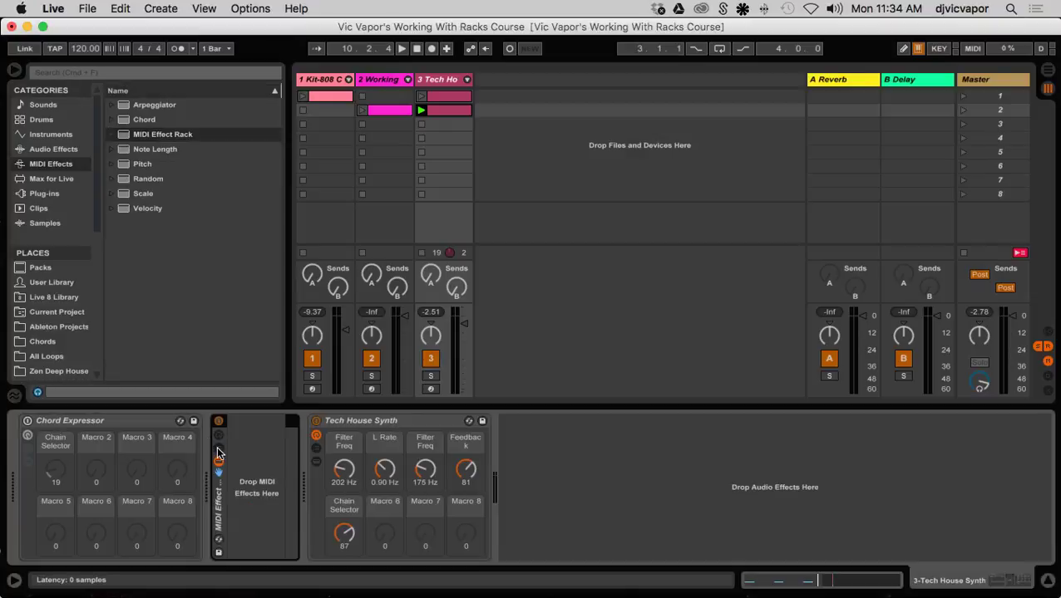
pyautogui.click(217, 447)
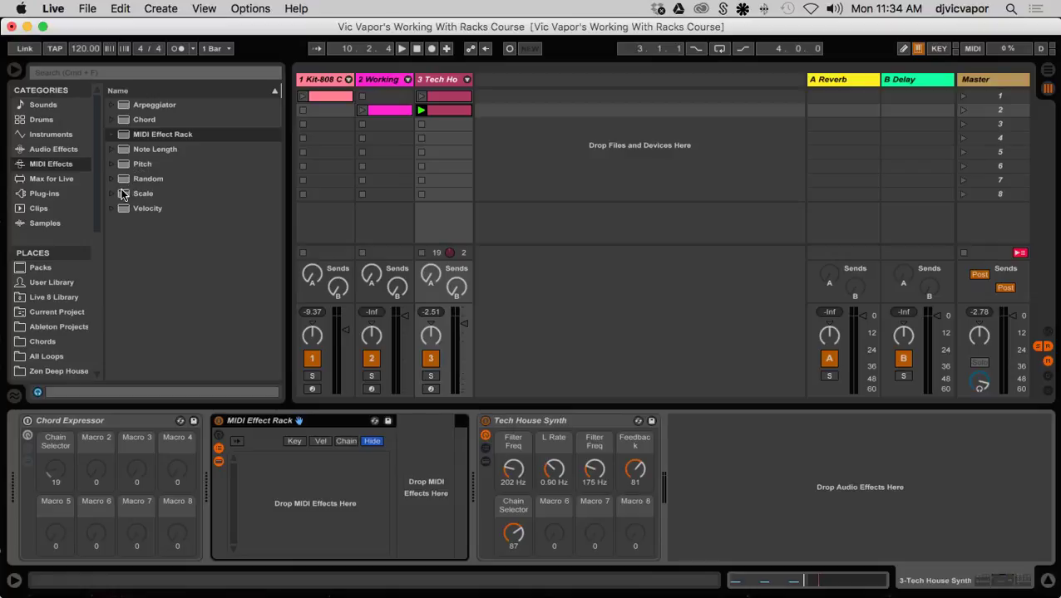
# - Build a chain in the MIDI Effect Rack with Random placed before Scale, and set Random's Chance to 100 %
pyautogui.moveTo(129, 191); pyautogui.dragTo(264, 480)
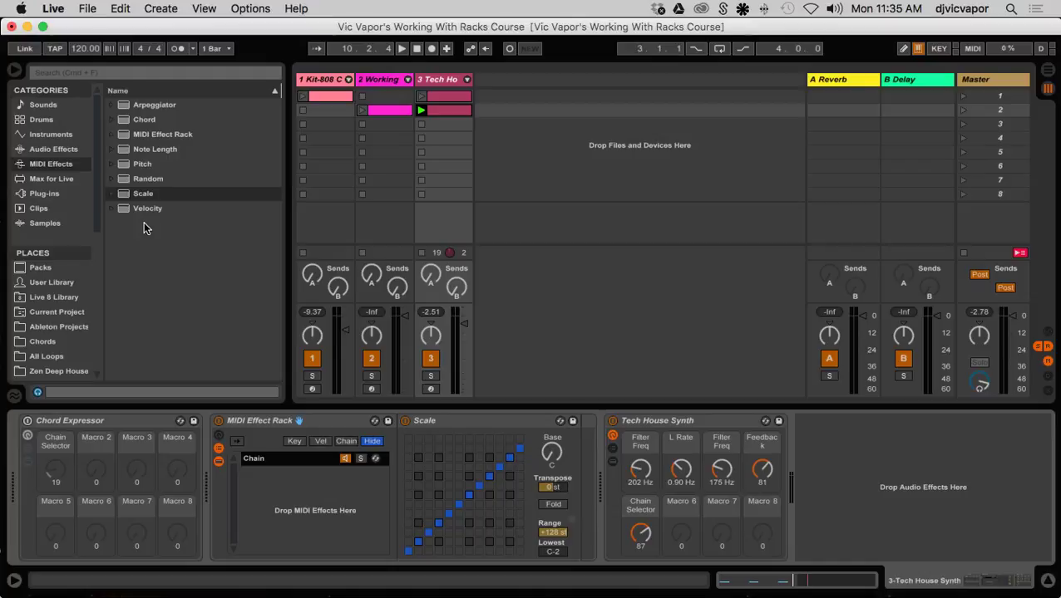
pyautogui.click(120, 178)
pyautogui.click(262, 462)
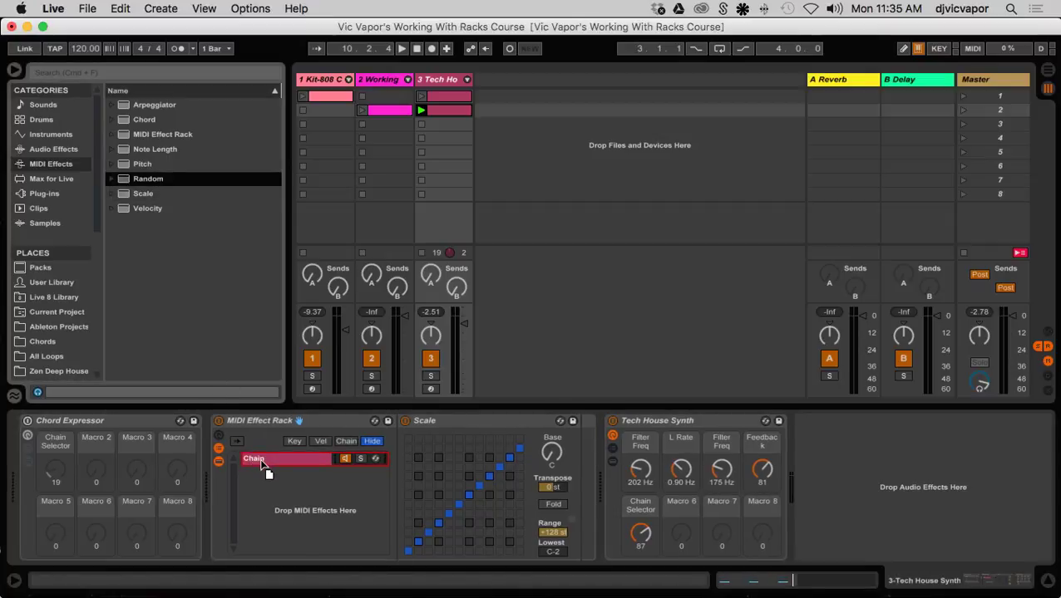
pyautogui.moveTo(264, 470); pyautogui.dragTo(420, 416)
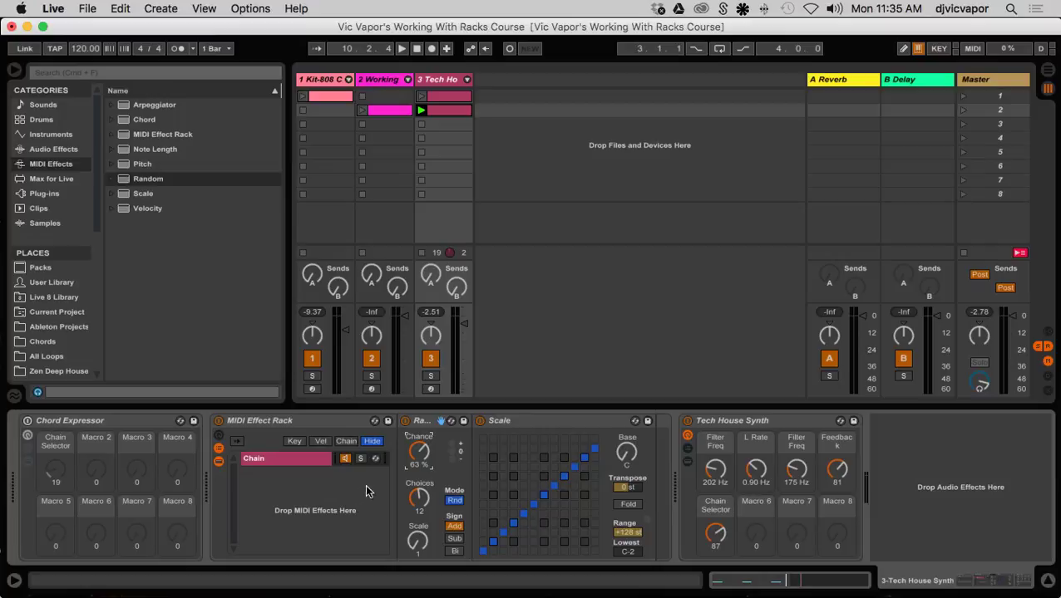
pyautogui.moveTo(415, 463); pyautogui.dragTo(415, 416)
# - Duplicate the chain and set the copy's Random device to Sub sign with 15 choices
pyautogui.rightClick(278, 459)
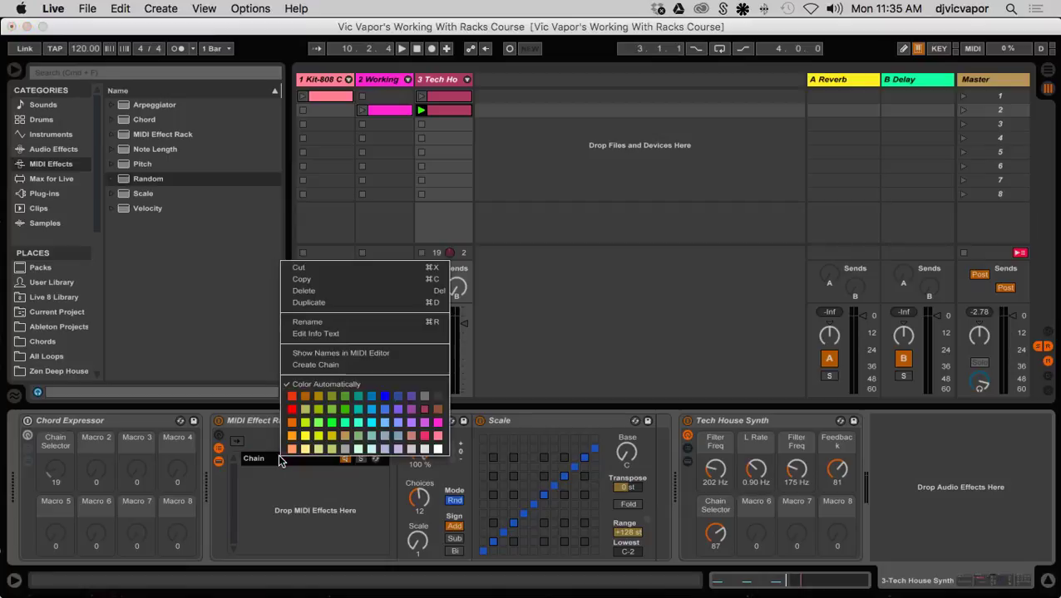
pyautogui.click(306, 303)
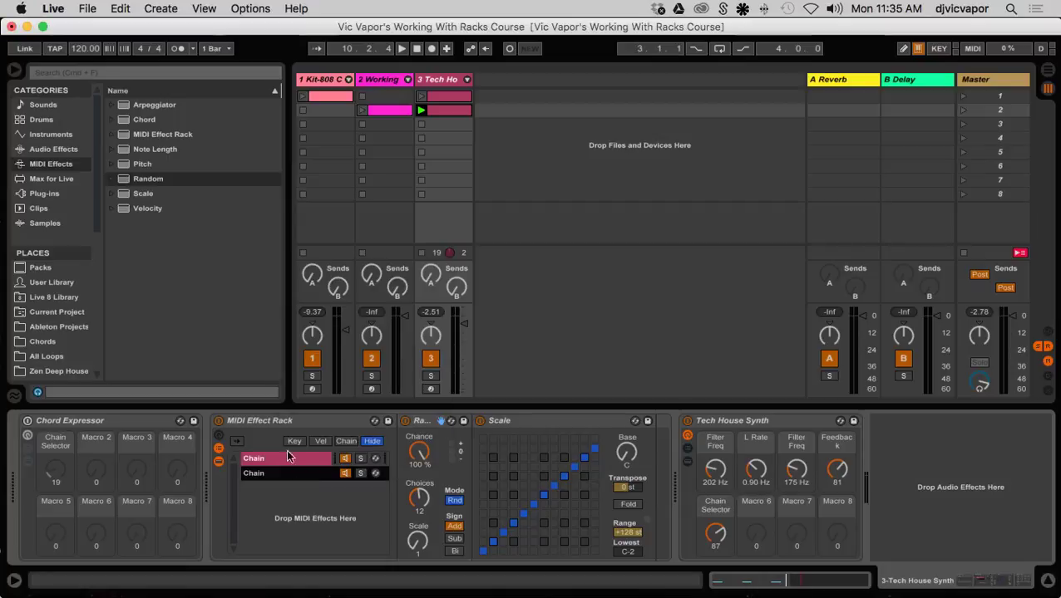
pyautogui.click(454, 540)
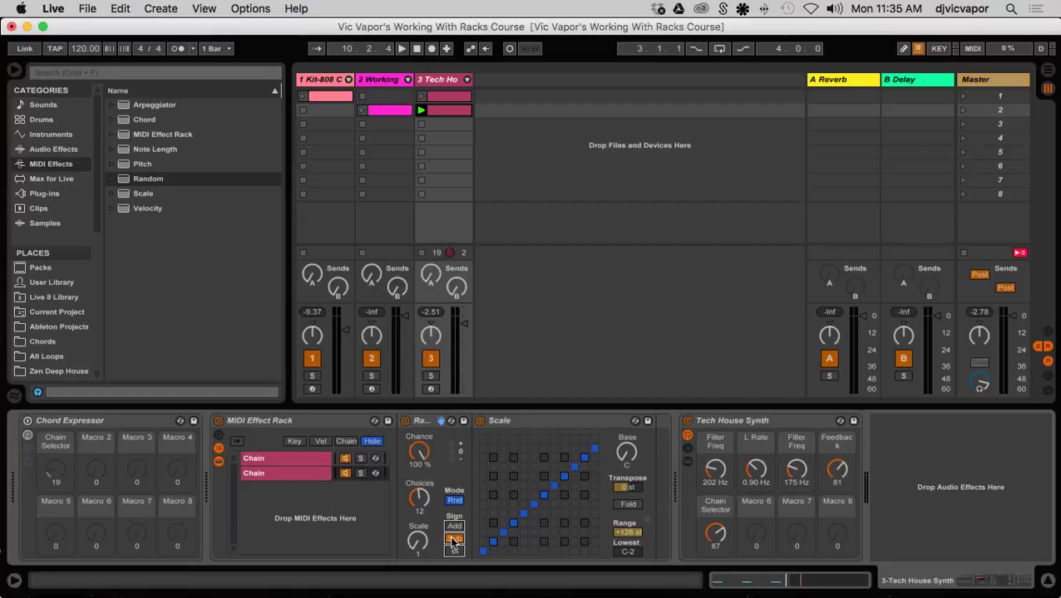
pyautogui.moveTo(419, 497); pyautogui.dragTo(419, 488)
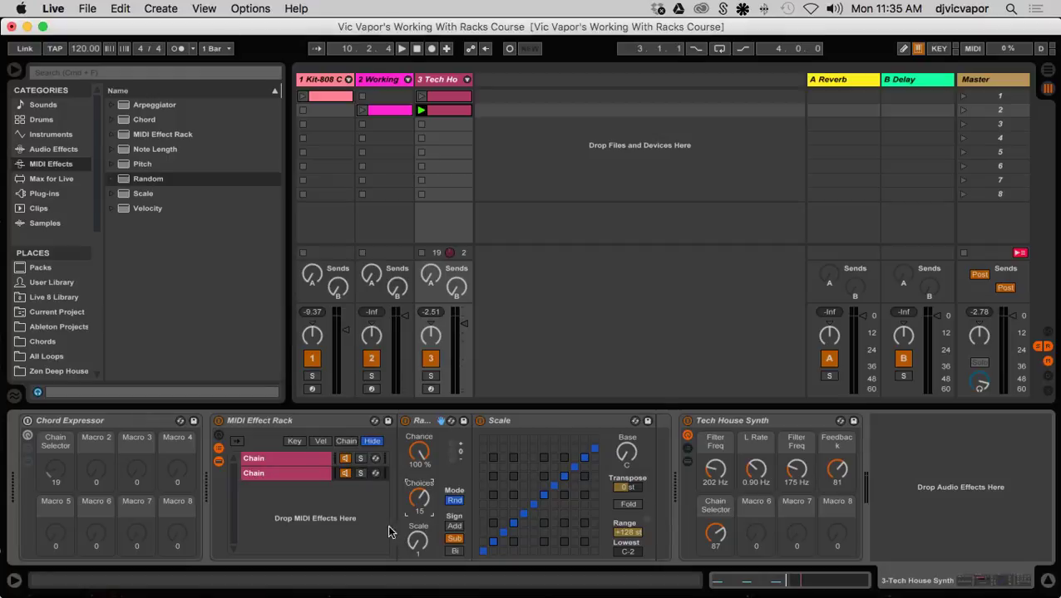
# - Duplicate the second chain and set the new copy's Random device to a Scale of 2 with Bi sign
pyautogui.rightClick(297, 475)
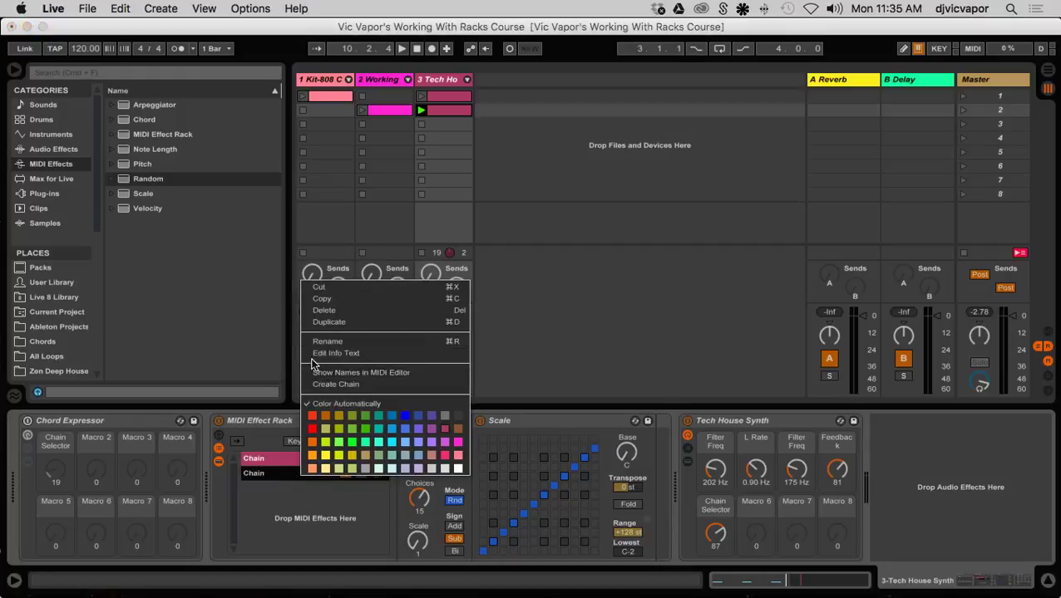
pyautogui.click(324, 322)
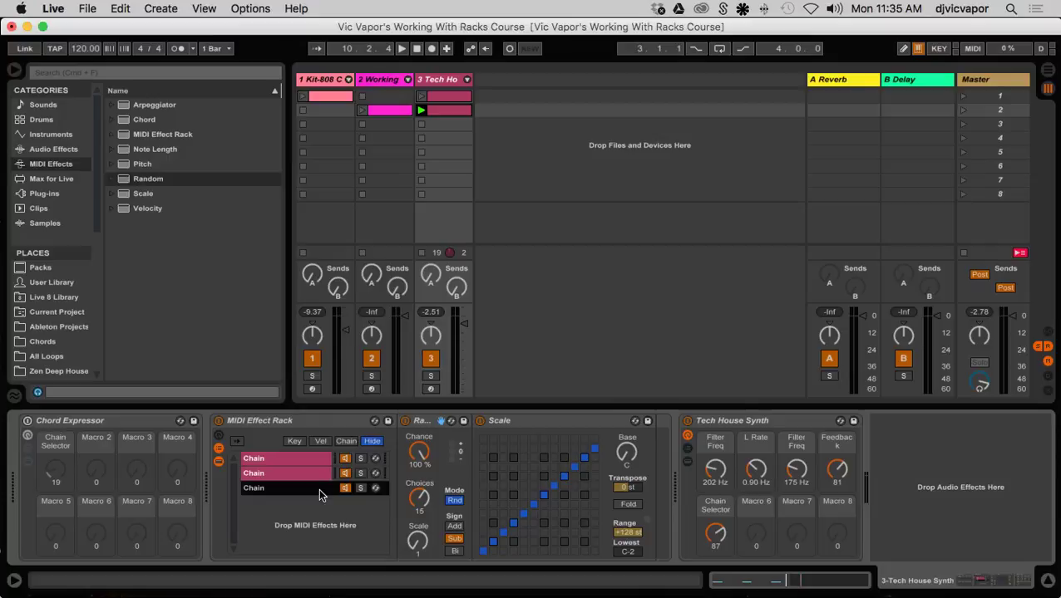
pyautogui.click(417, 542)
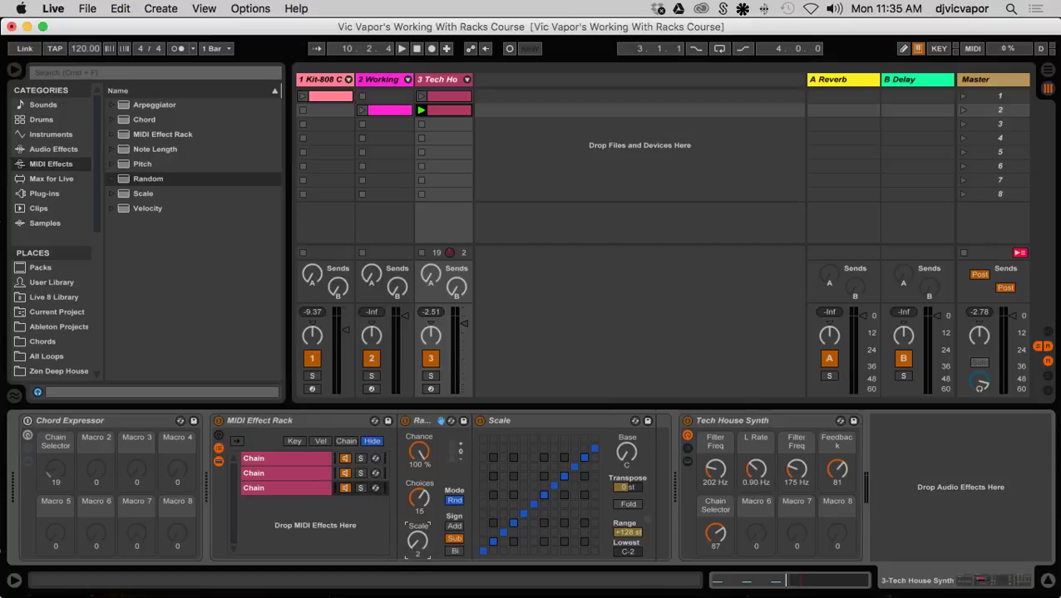
pyautogui.click(455, 551)
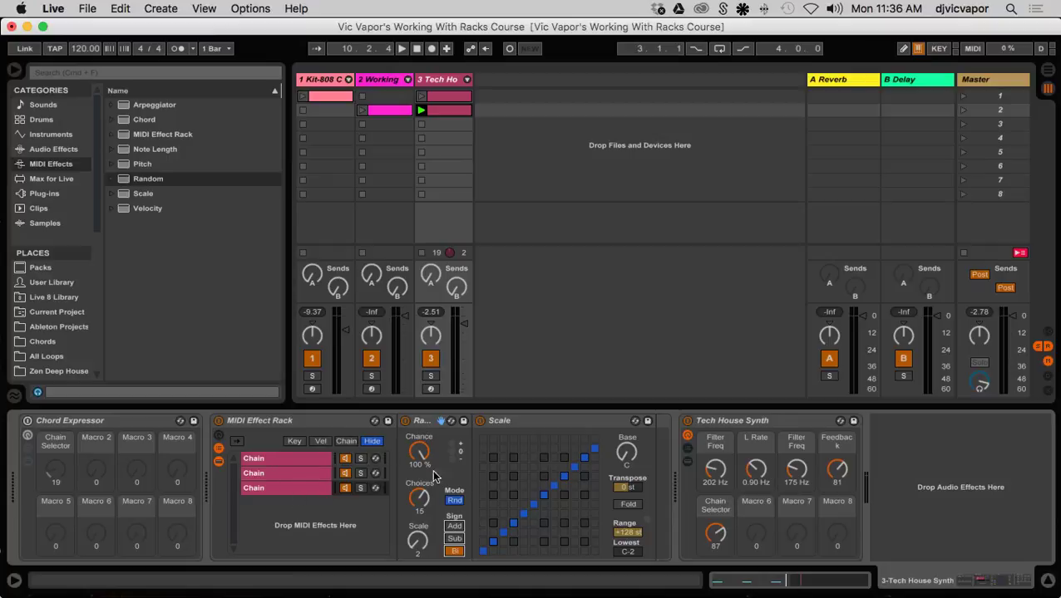
# - Compare the Random settings of the three chains, keep the first chain's Scale base at C, and audition the rack
pyautogui.click(319, 488)
pyautogui.click(315, 473)
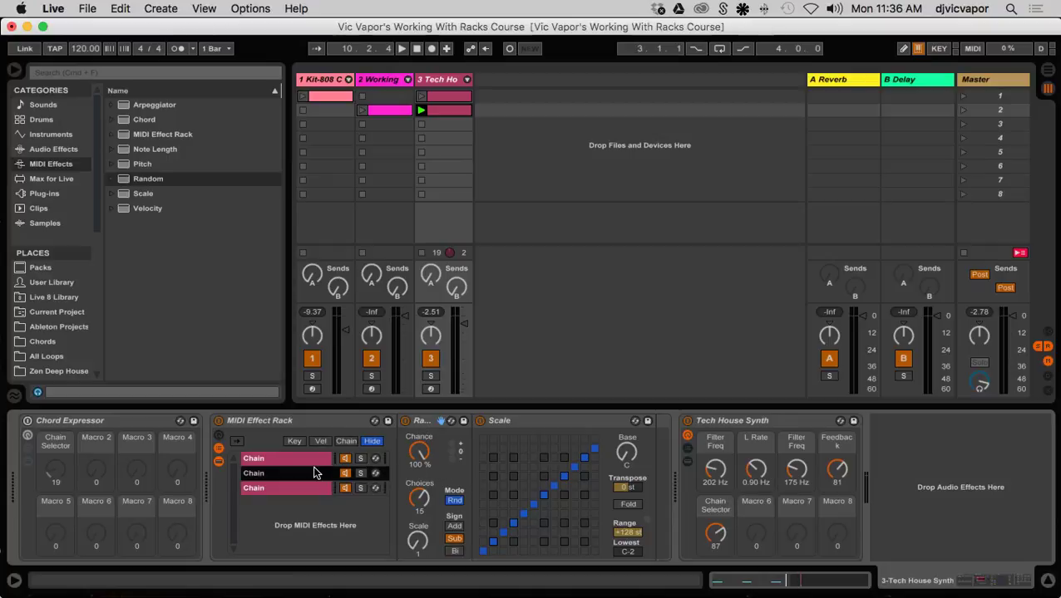
pyautogui.click(312, 458)
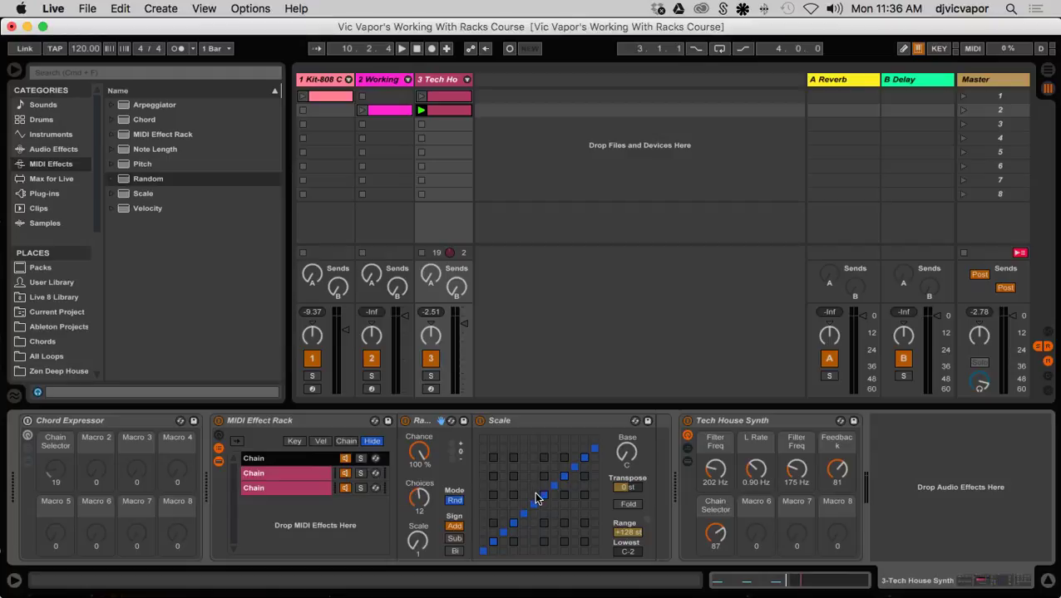
pyautogui.moveTo(626, 451); pyautogui.dragTo(625, 463)
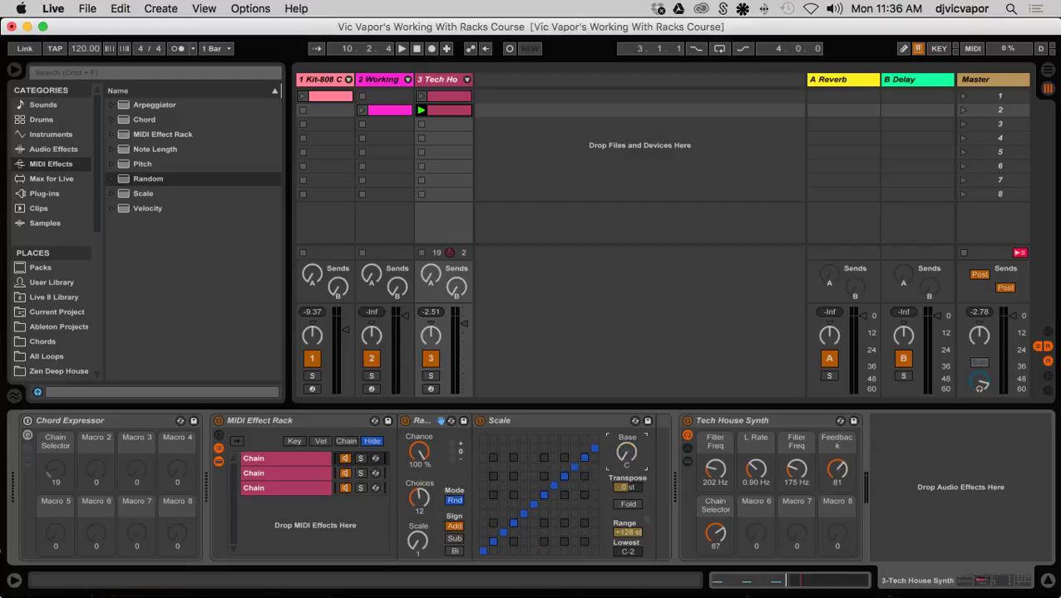
pyautogui.press('space')
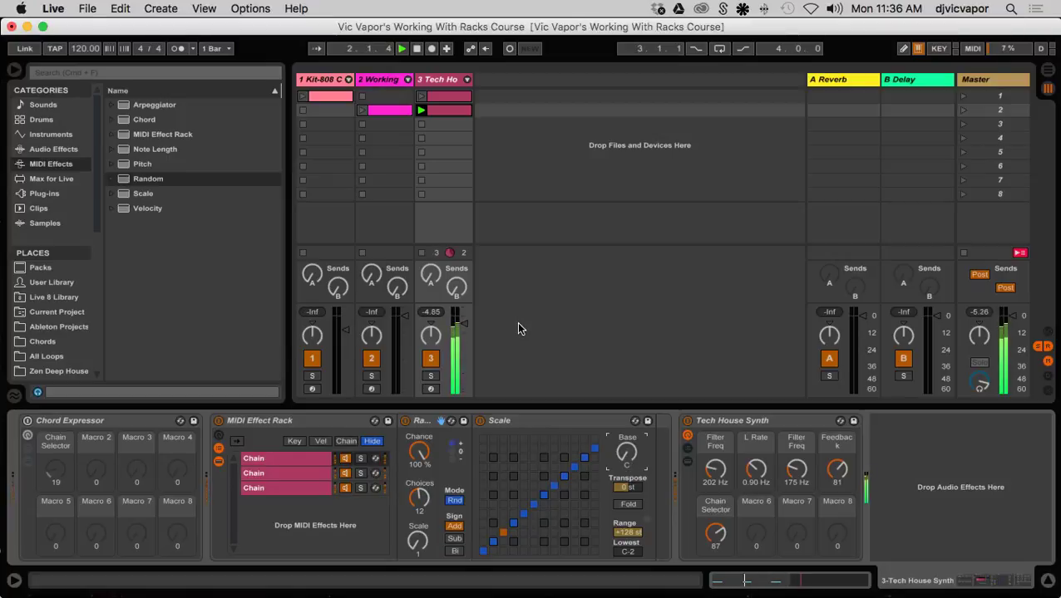
pyautogui.press('space')
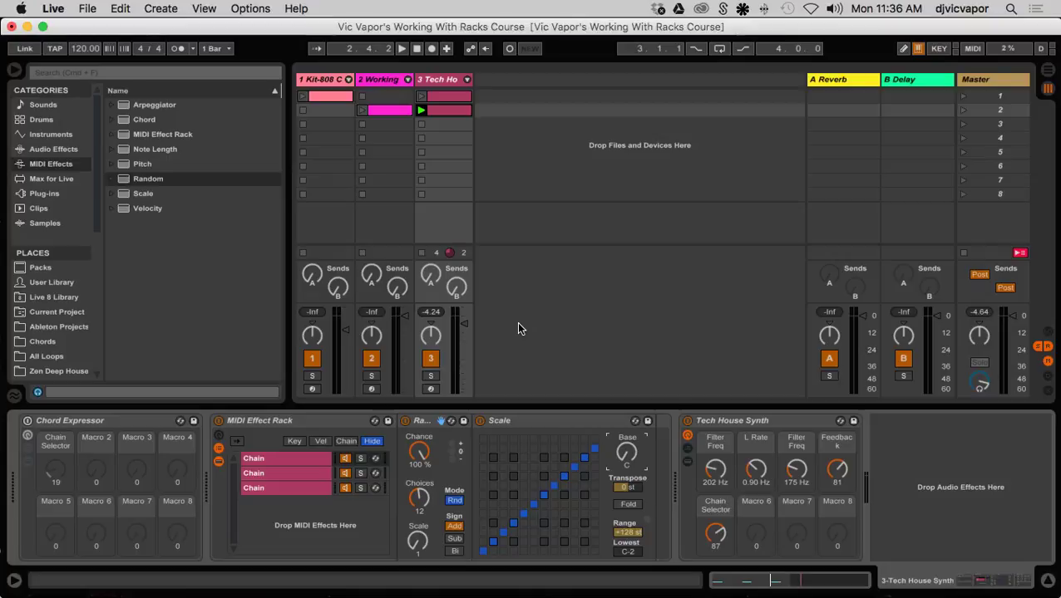
# - Insert a new MIDI track and delete its default VUMTDuo, EQ Eight and Compressor devices
pyautogui.rightClick(510, 86)
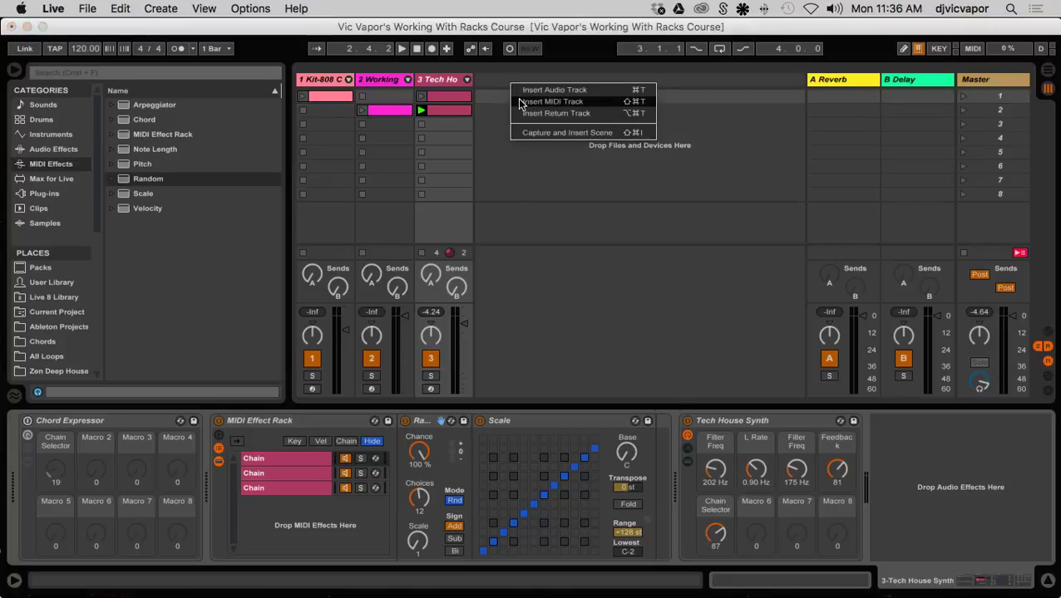
pyautogui.click(520, 101)
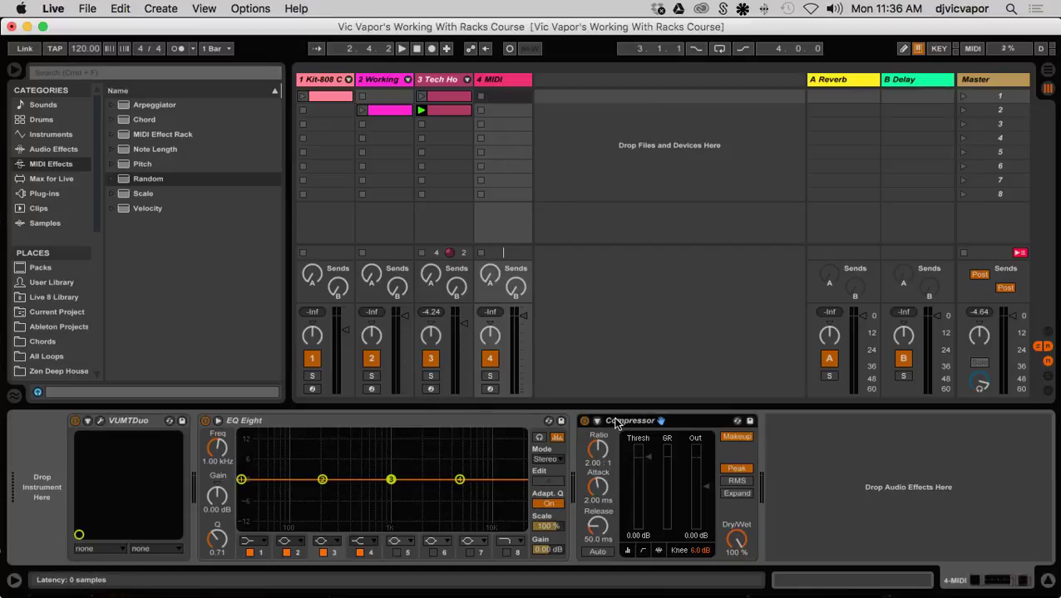
pyautogui.press('Delete')
pyautogui.press('Delete')
pyautogui.press('Delete')
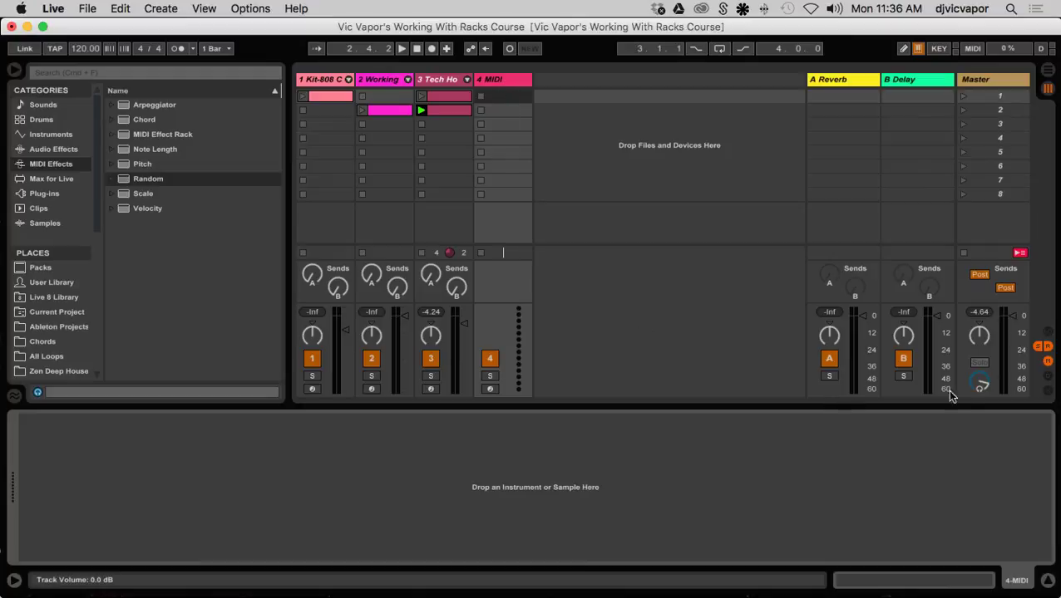
# - Route the new MIDI track's input from 3-Tech House Synth with monitoring set to In, and arm it for recording
pyautogui.click(1047, 334)
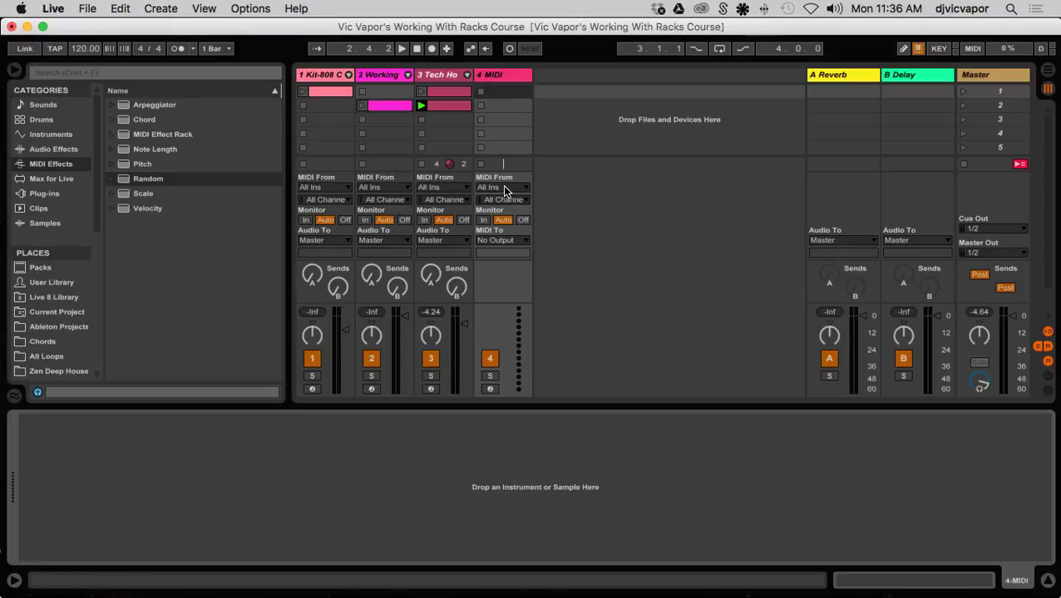
pyautogui.click(502, 187)
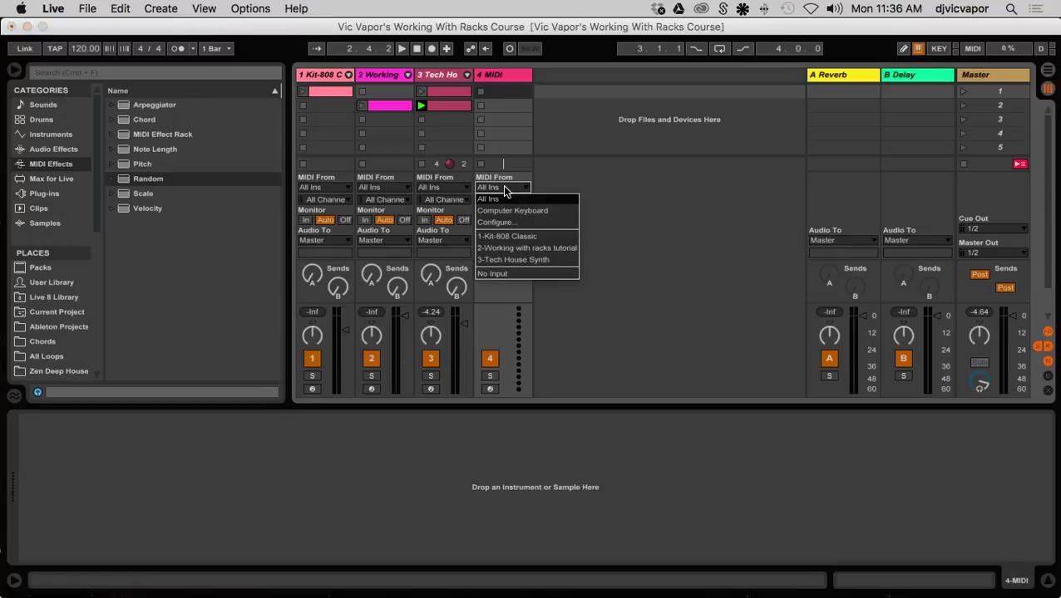
pyautogui.click(516, 260)
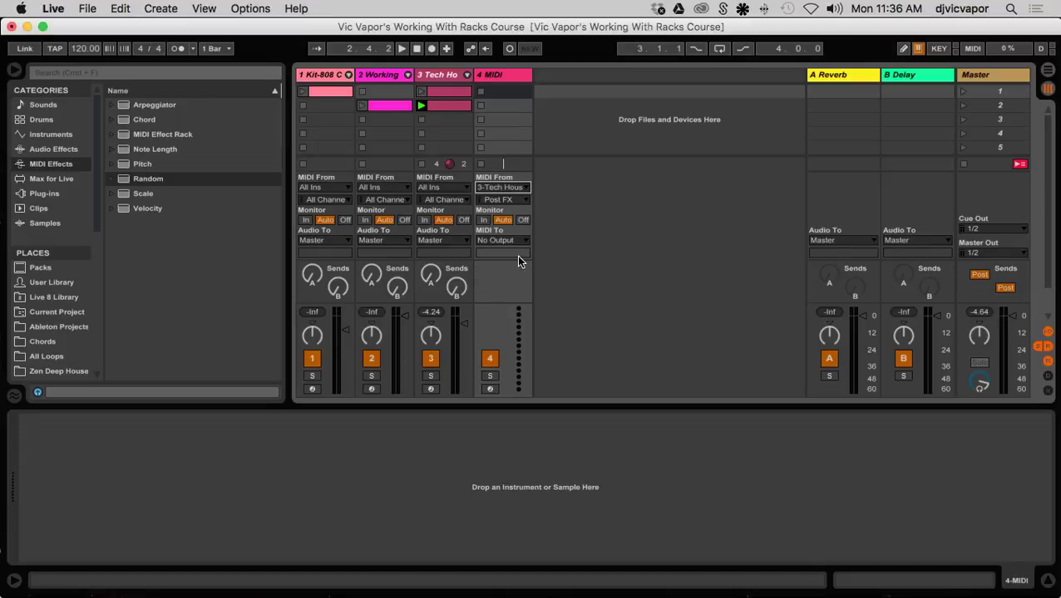
pyautogui.click(483, 220)
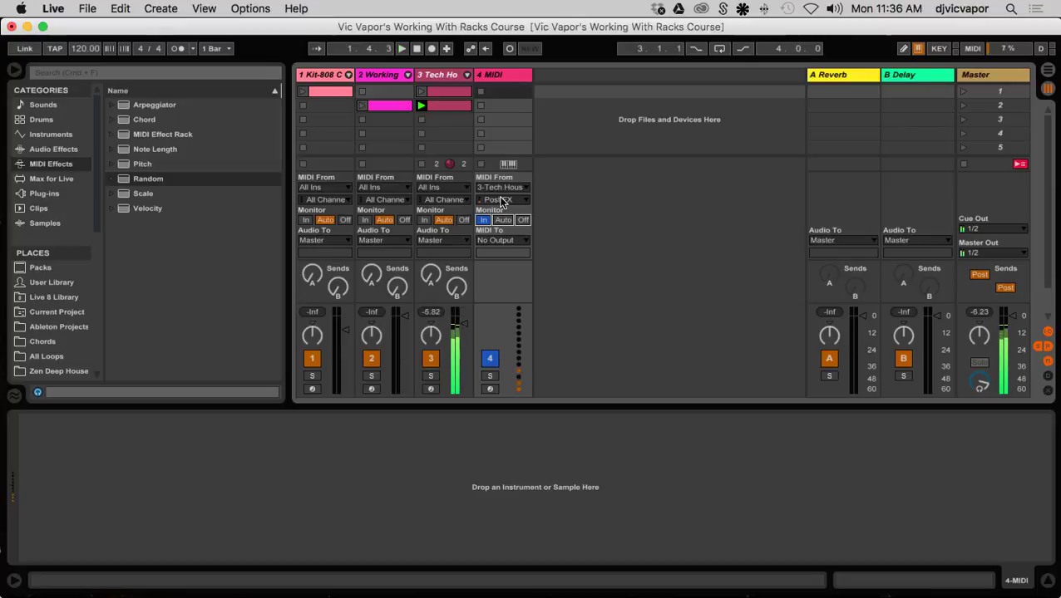
pyautogui.click(493, 388)
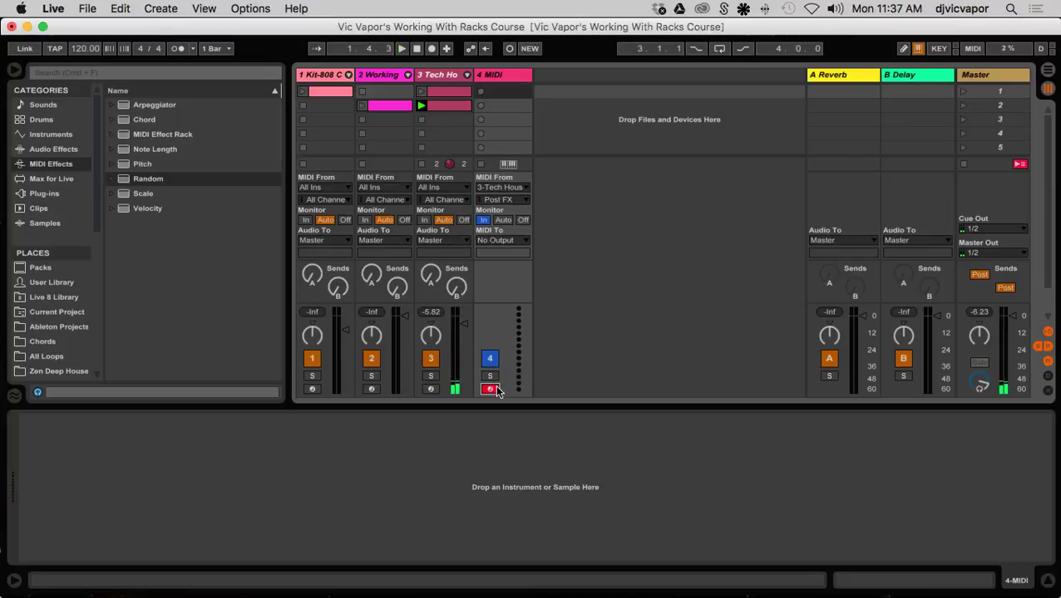
# - Start recording a clip in the first slot of the 4 MIDI track and show its incoming notes
pyautogui.click(481, 91)
pyautogui.click(509, 91)
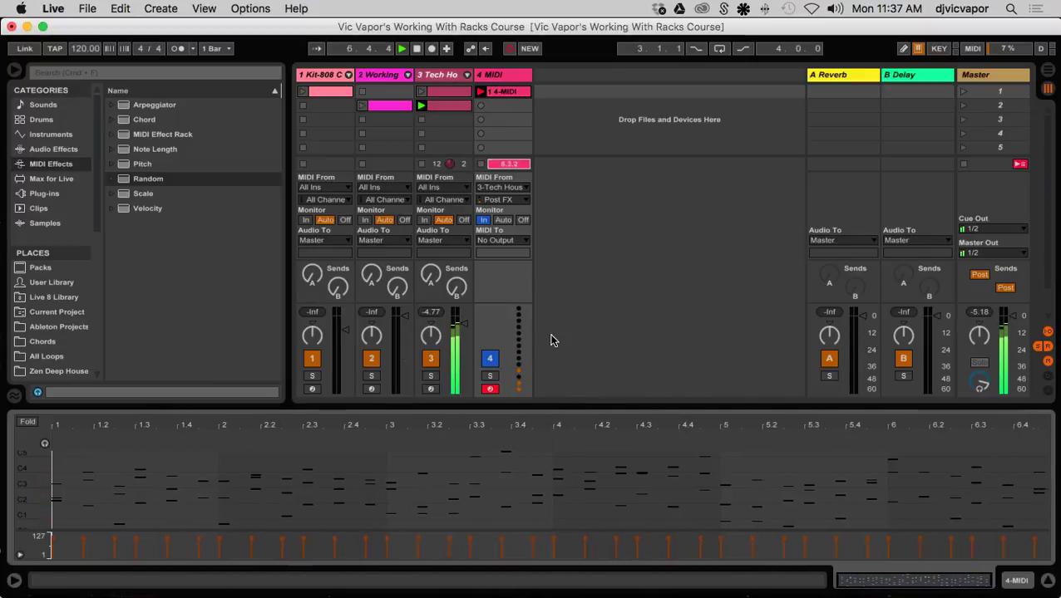
# - During recording, adjust the third chain's Random Choices and set Choices to 21 on the second chain and 17 on the first
pyautogui.click(446, 76)
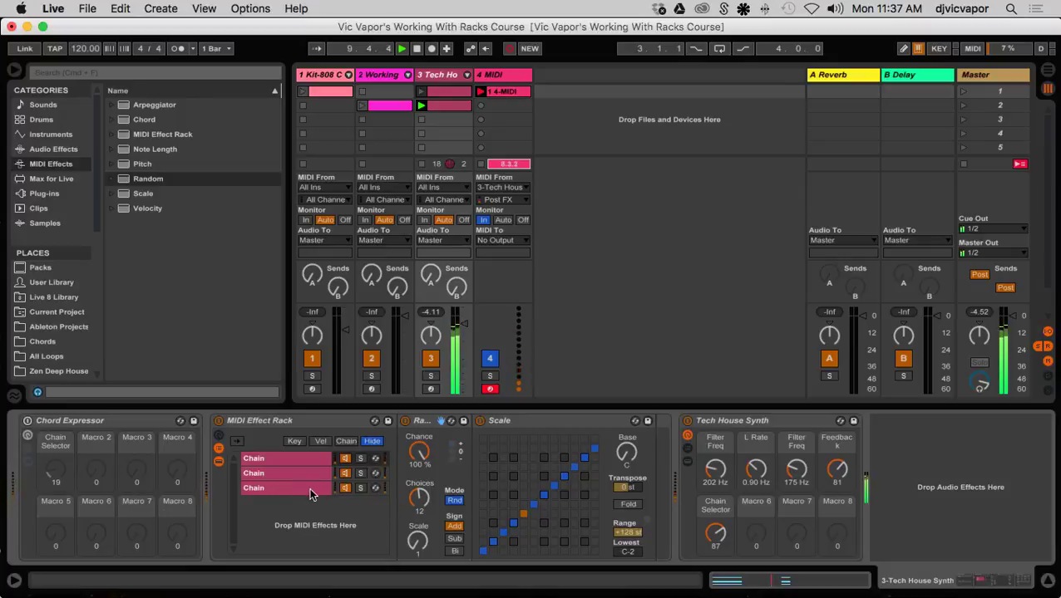
pyautogui.click(309, 491)
pyautogui.moveTo(416, 500); pyautogui.dragTo(415, 520)
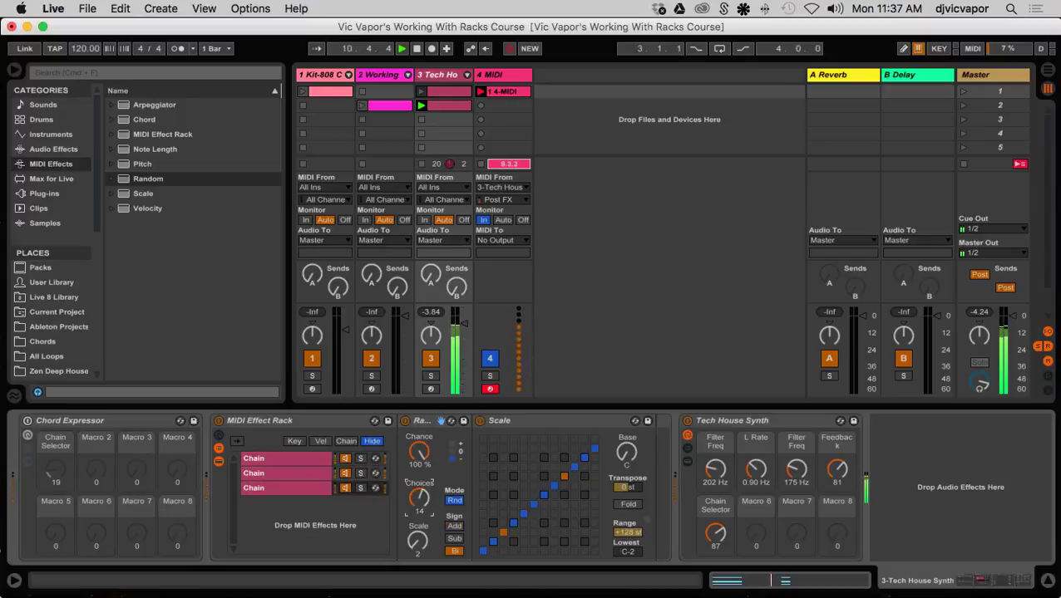
pyautogui.click(295, 473)
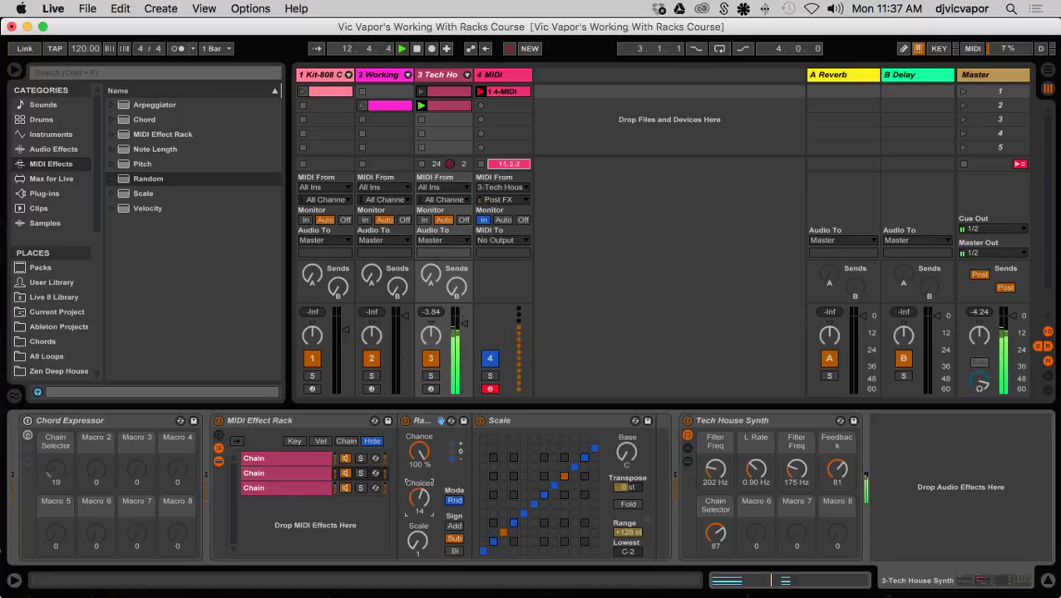
pyautogui.moveTo(419, 500); pyautogui.dragTo(419, 473)
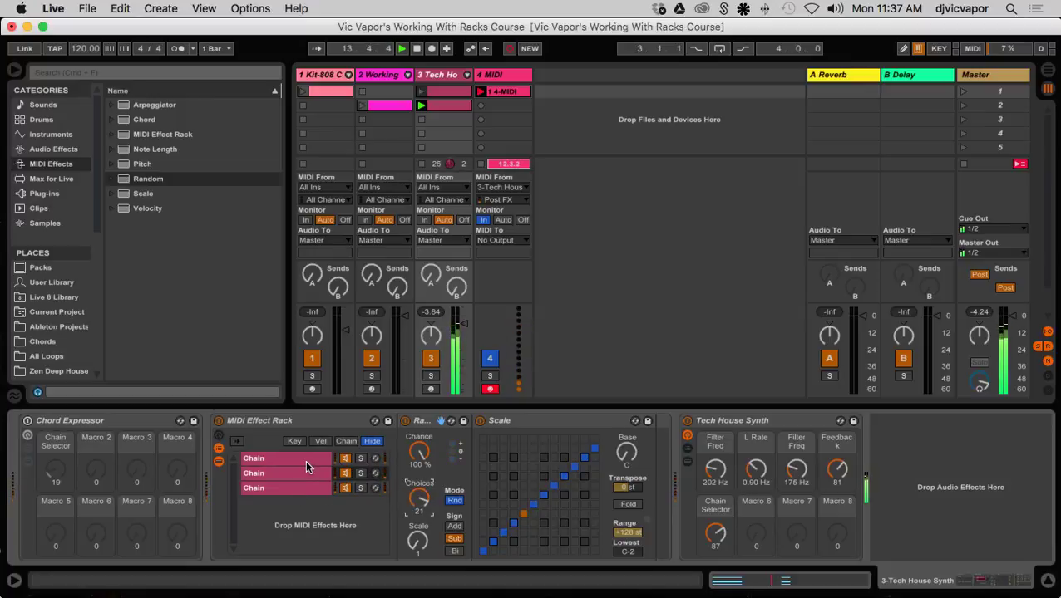
pyautogui.click(306, 462)
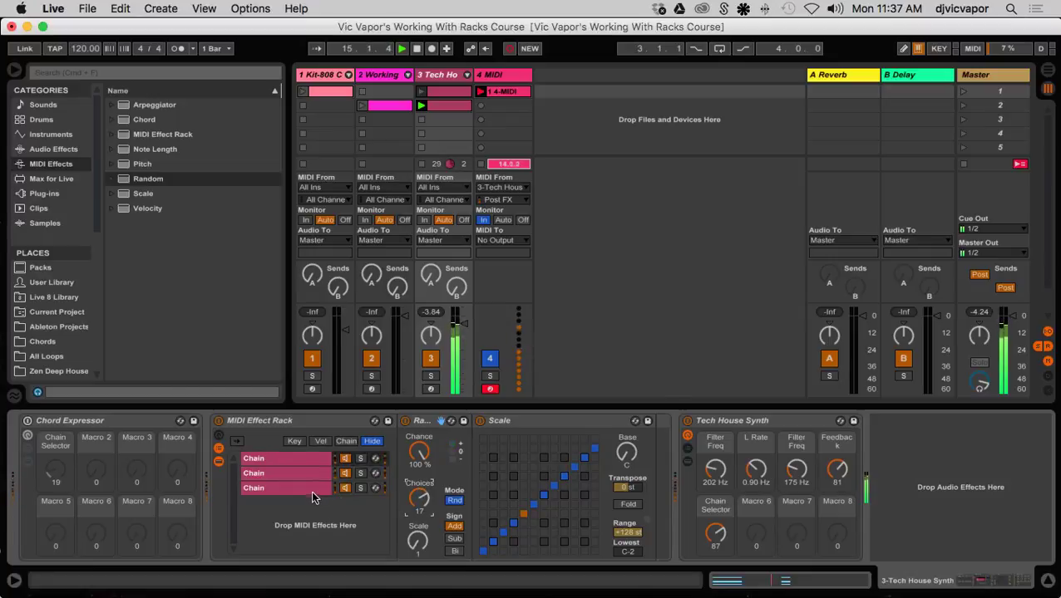
# - End the 4-MIDI clip recording, stop the synth track's clip, and disarm the 4 MIDI track with monitoring set to Auto
pyautogui.click(496, 93)
pyautogui.click(479, 92)
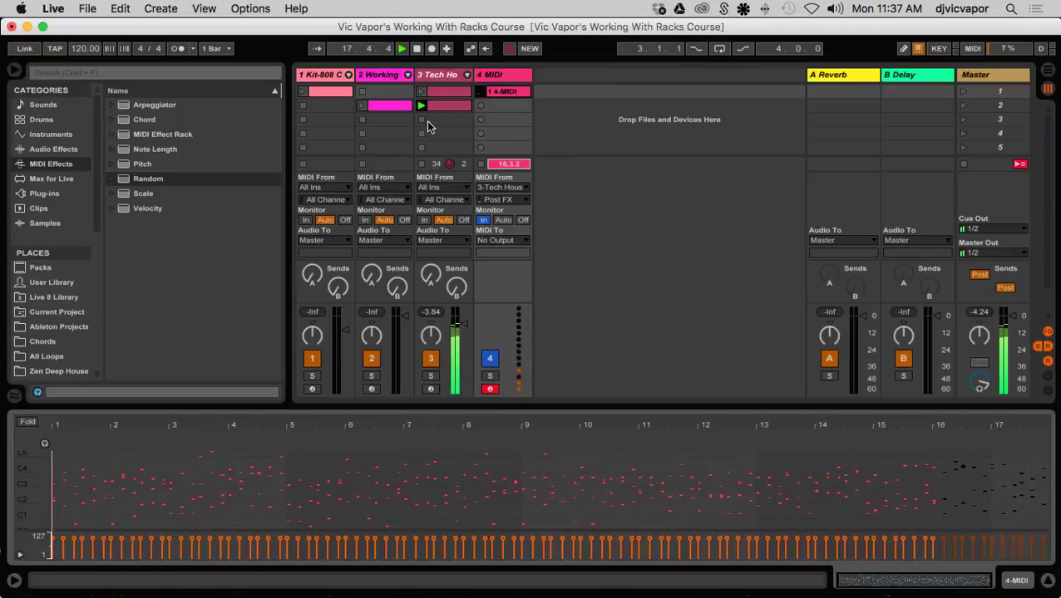
pyautogui.click(423, 120)
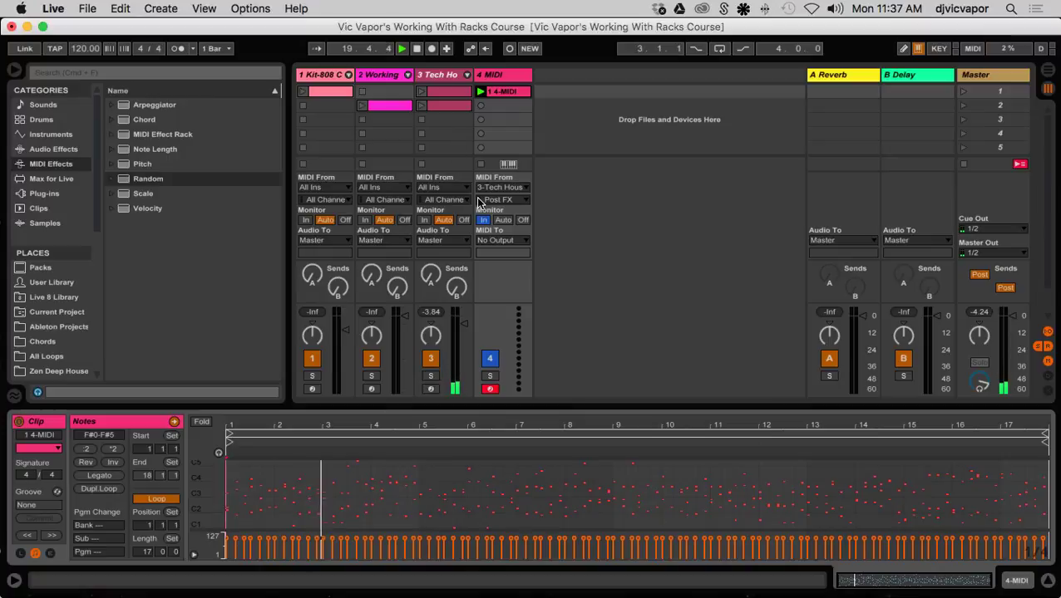
pyautogui.click(497, 220)
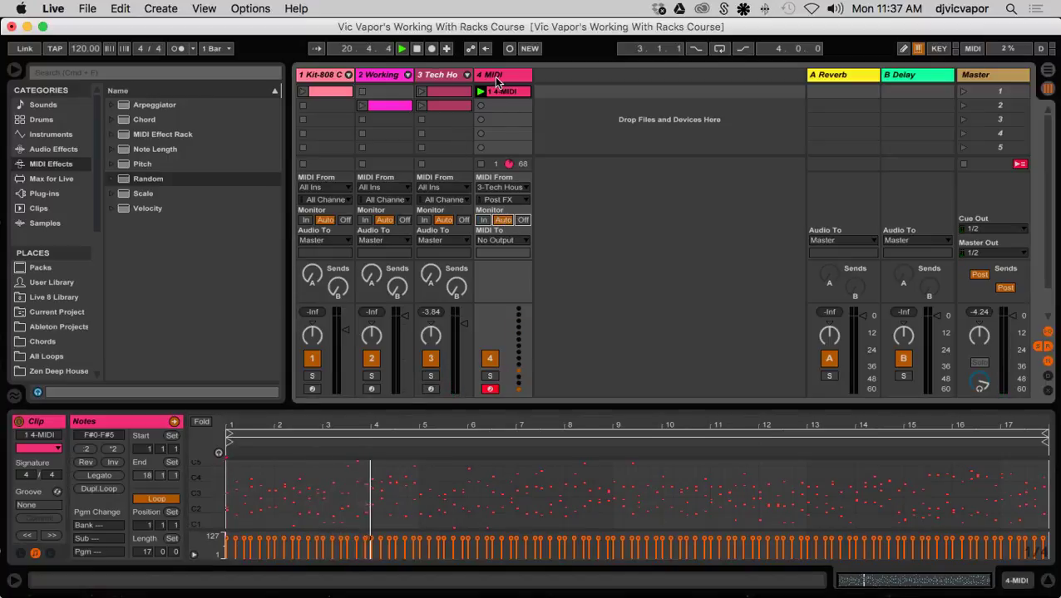
pyautogui.click(489, 389)
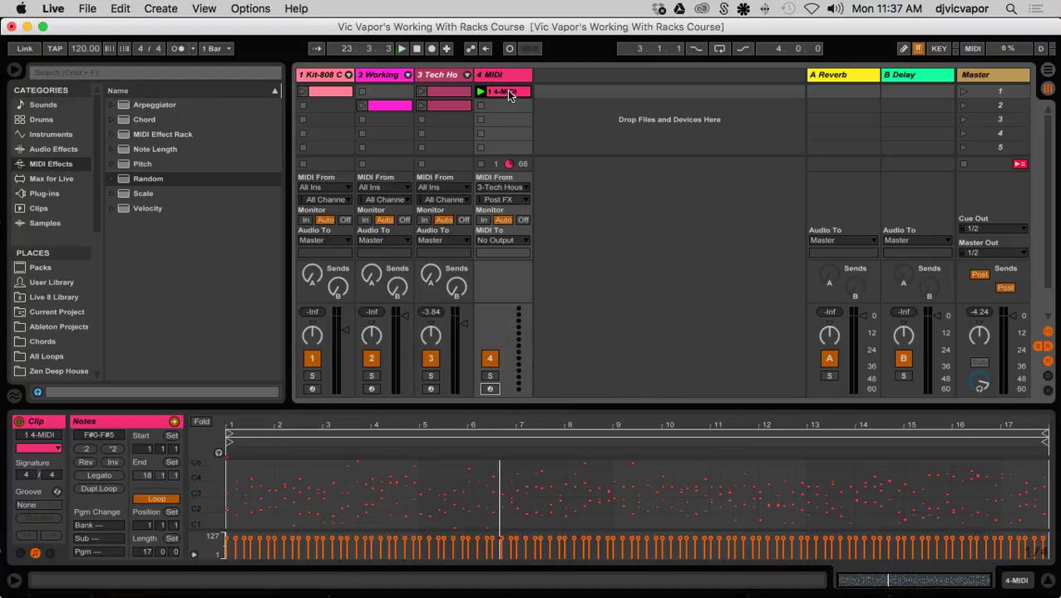
# - Move the recorded clip to the synth track's third slot and launch it, with its loop starting at bar 15 for 3 bars
pyautogui.moveTo(508, 93); pyautogui.dragTo(426, 119)
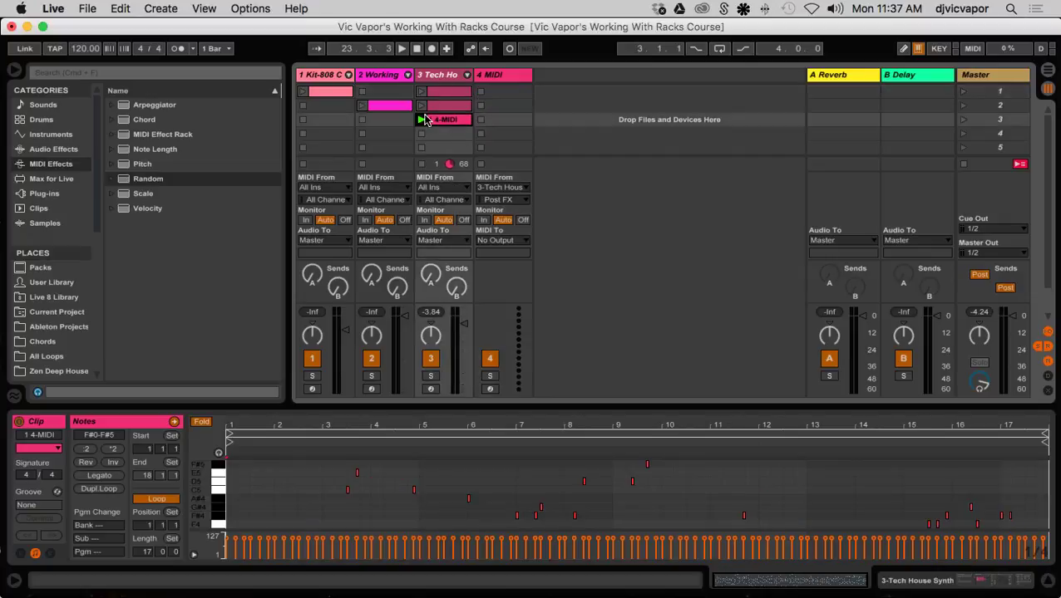
pyautogui.click(422, 120)
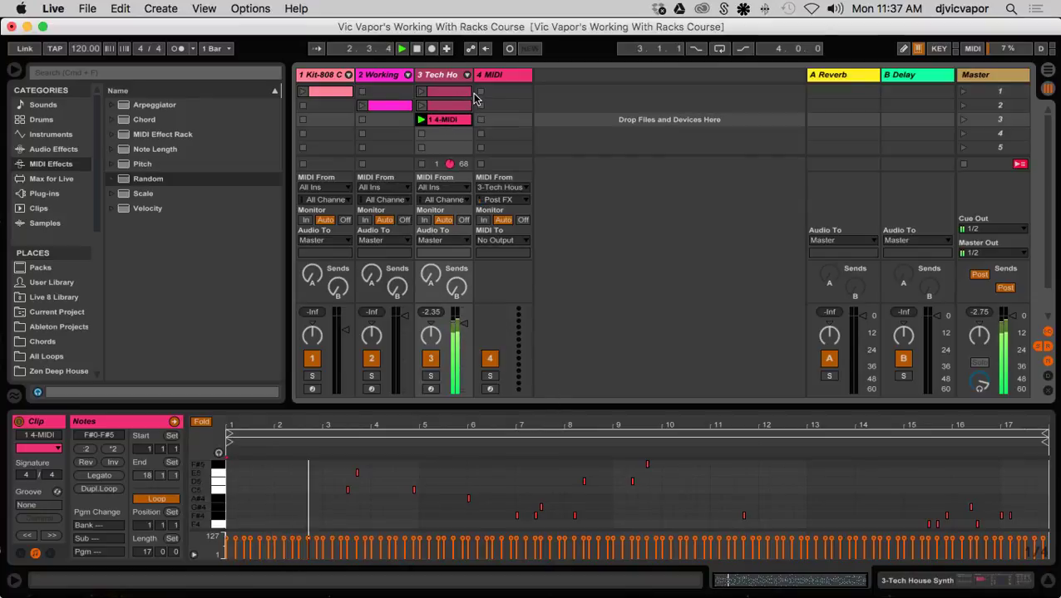
pyautogui.moveTo(569, 407); pyautogui.dragTo(575, 241)
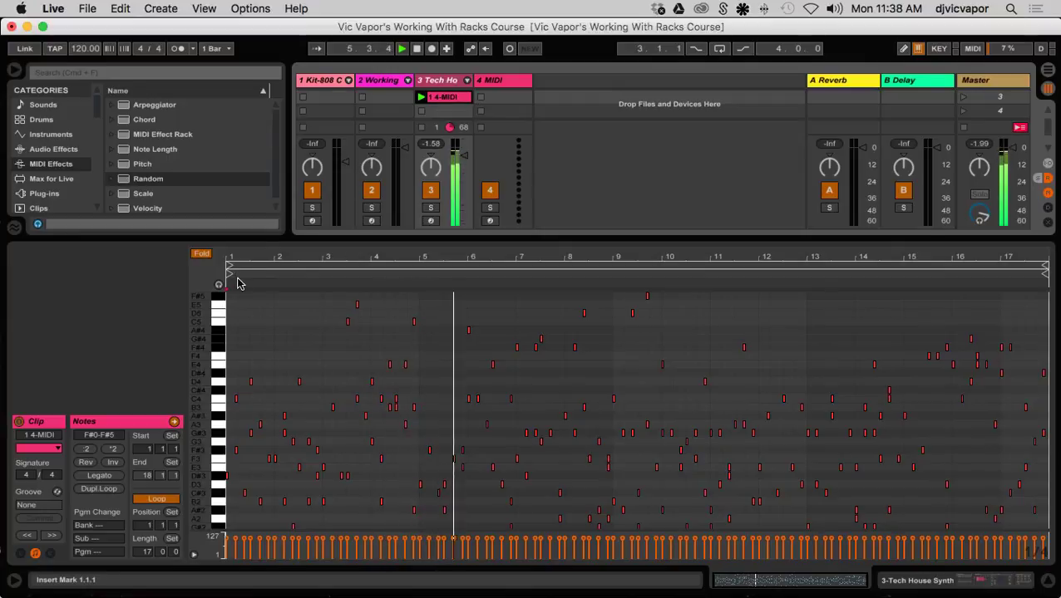
pyautogui.moveTo(238, 261)
pyautogui.mouseDown()
pyautogui.moveTo(722, 269)
pyautogui.moveTo(904, 299)
pyautogui.mouseUp()
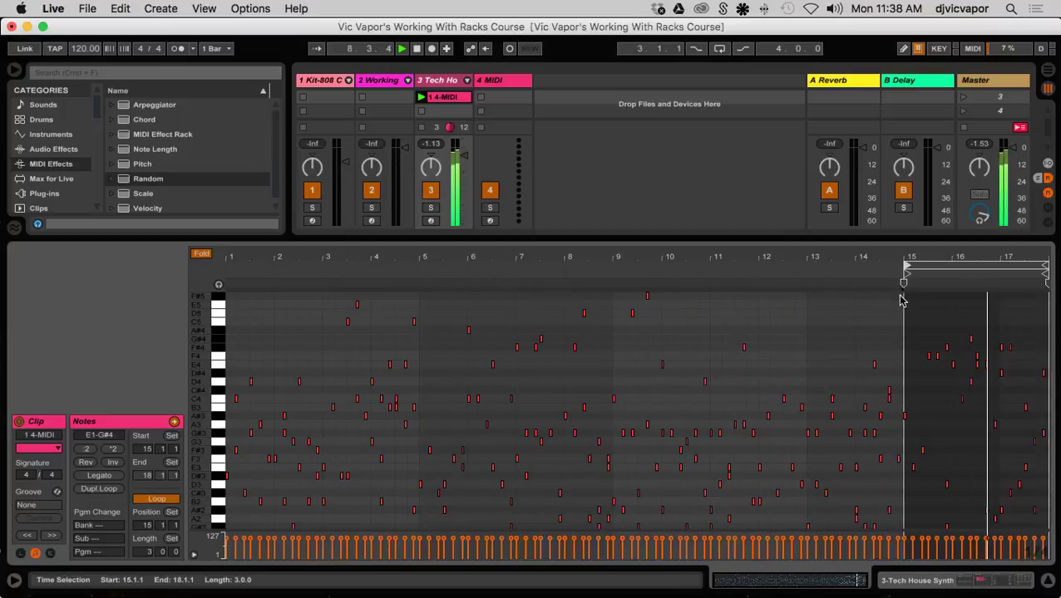
# - Turn off the MIDI Effect Rack on the 3-Tech House Synth track
pyautogui.click(438, 80)
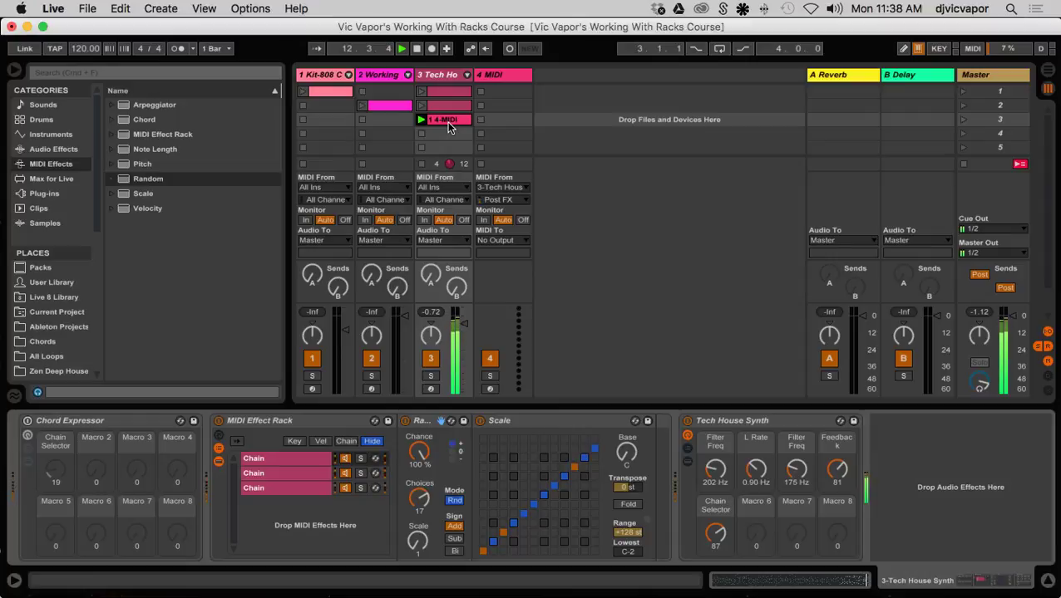
pyautogui.click(219, 421)
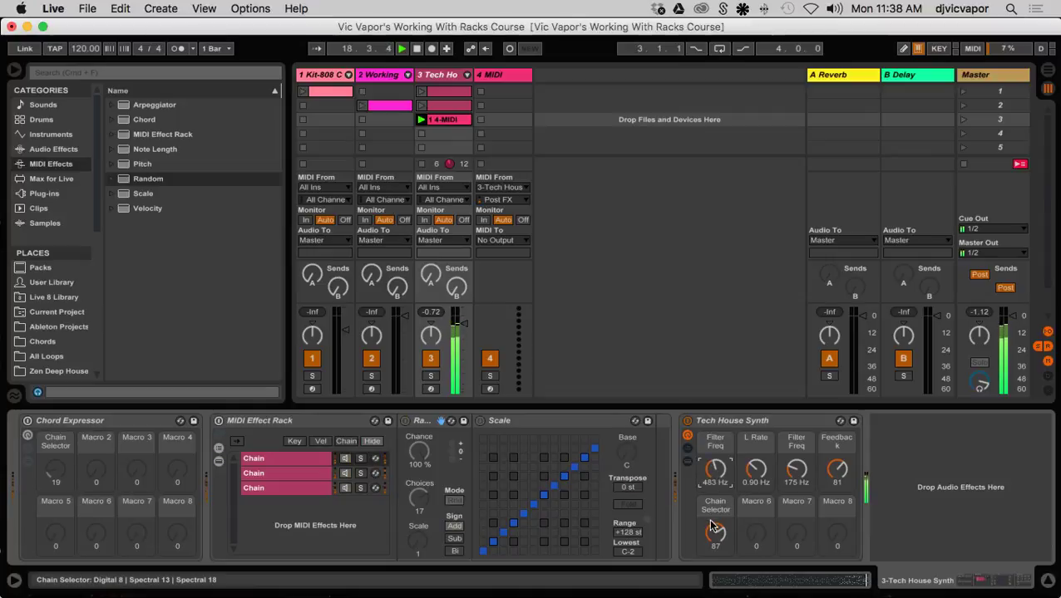
# - Try Tech House Synth macro settings of Filter Freq 1.28 kHz, L Rate 1.24 Hz, second Filter Freq 447 Hz, Feedback 87 and Chain Selector 45
pyautogui.moveTo(715, 532); pyautogui.dragTo(852, 580)
pyautogui.moveTo(714, 534); pyautogui.dragTo(715, 529)
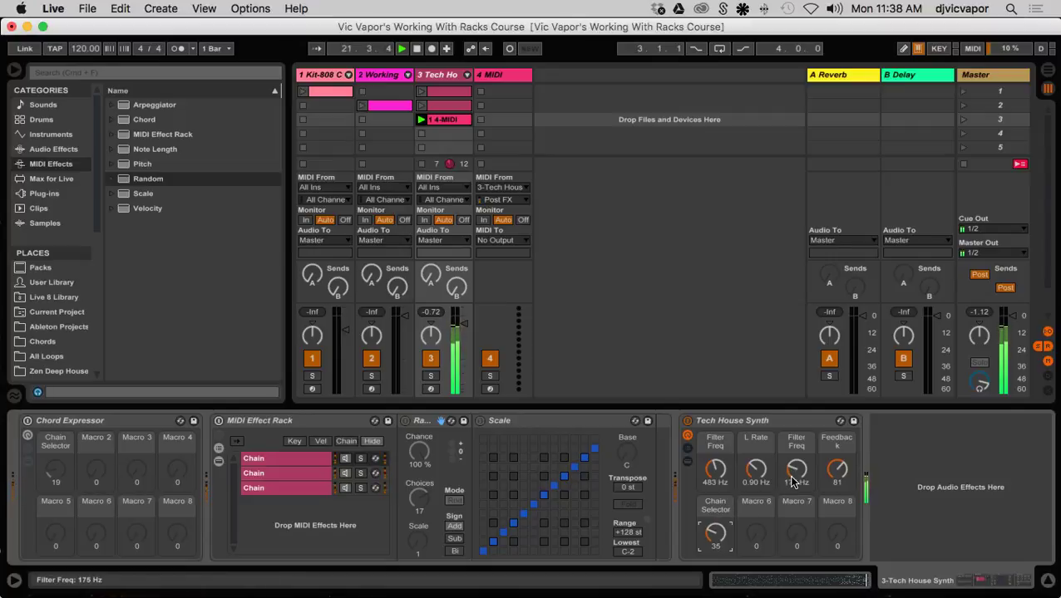
pyautogui.moveTo(837, 470); pyautogui.dragTo(715, 461)
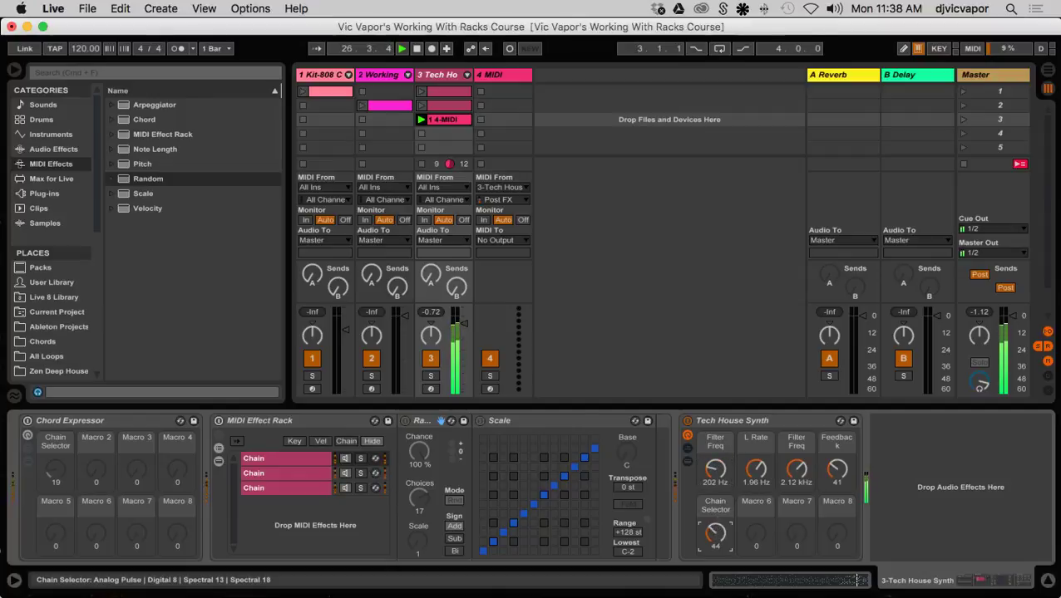
pyautogui.moveTo(715, 533); pyautogui.dragTo(715, 534)
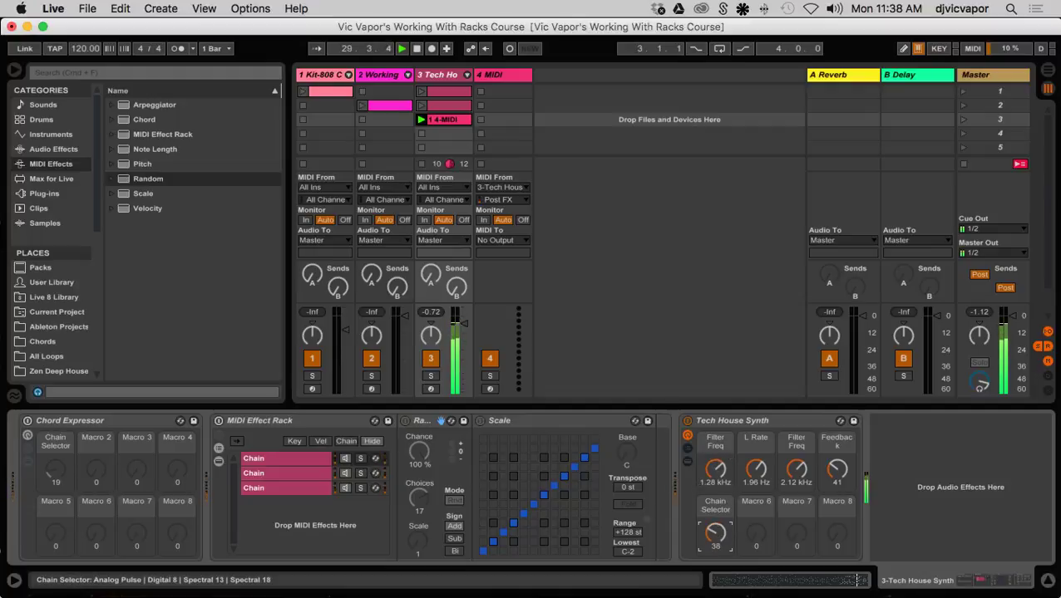
pyautogui.moveTo(714, 533); pyautogui.dragTo(715, 541)
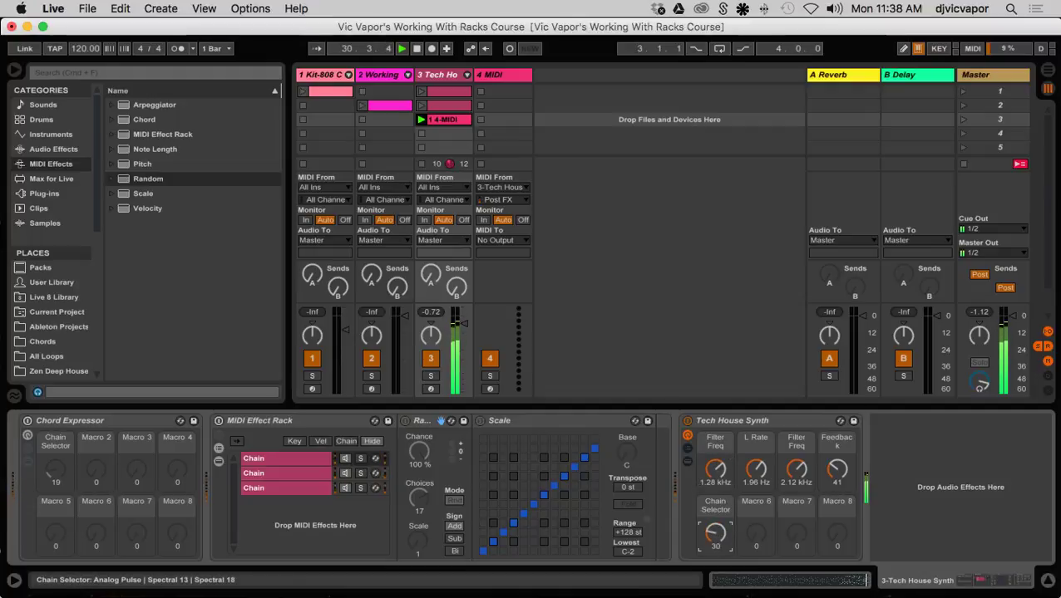
pyautogui.moveTo(755, 471); pyautogui.dragTo(796, 447)
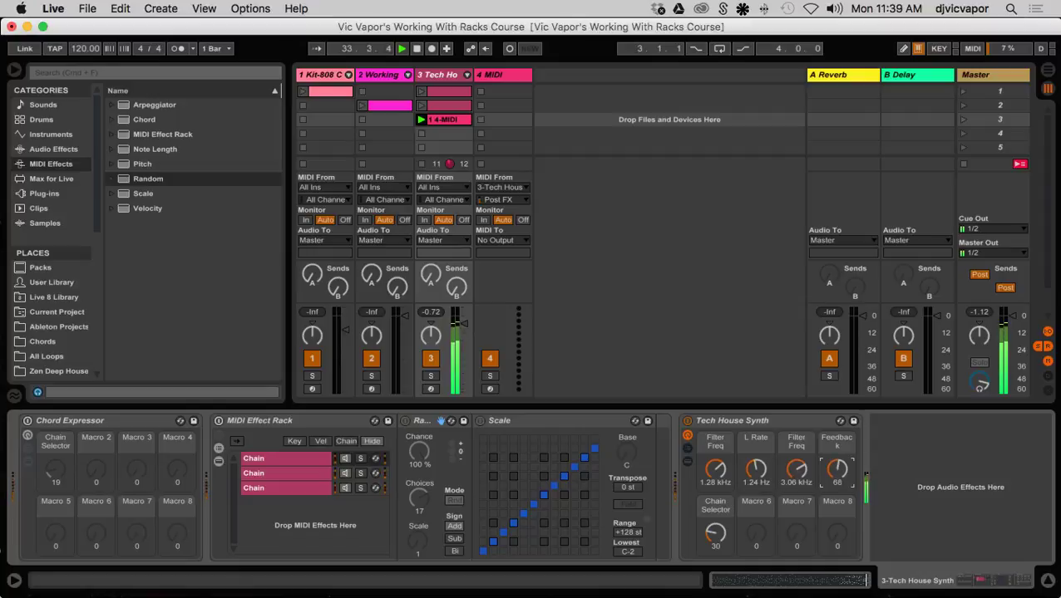
pyautogui.moveTo(837, 470); pyautogui.dragTo(796, 494)
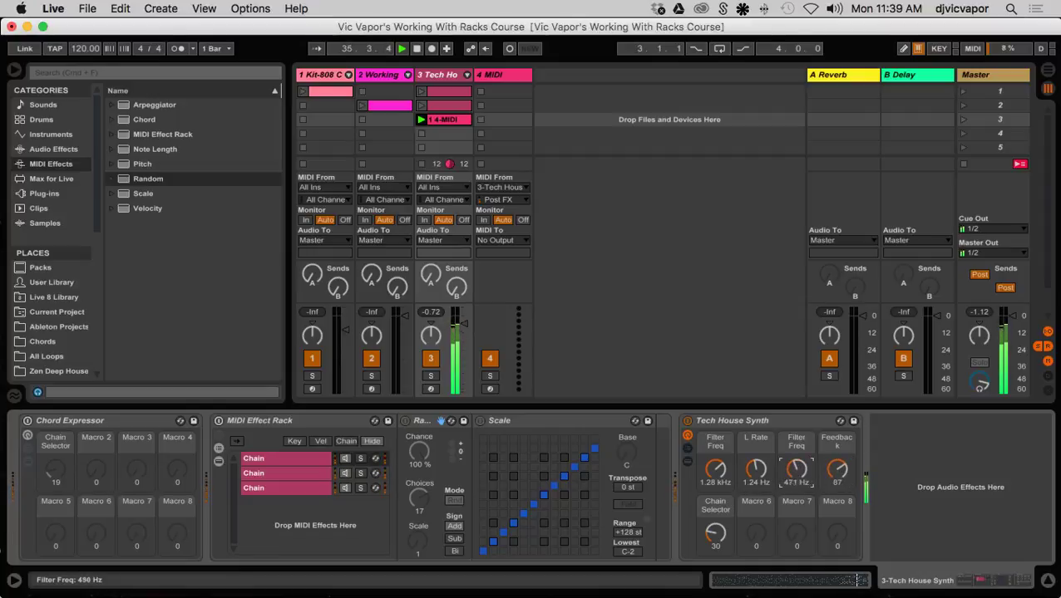
pyautogui.moveTo(715, 533); pyautogui.dragTo(715, 521)
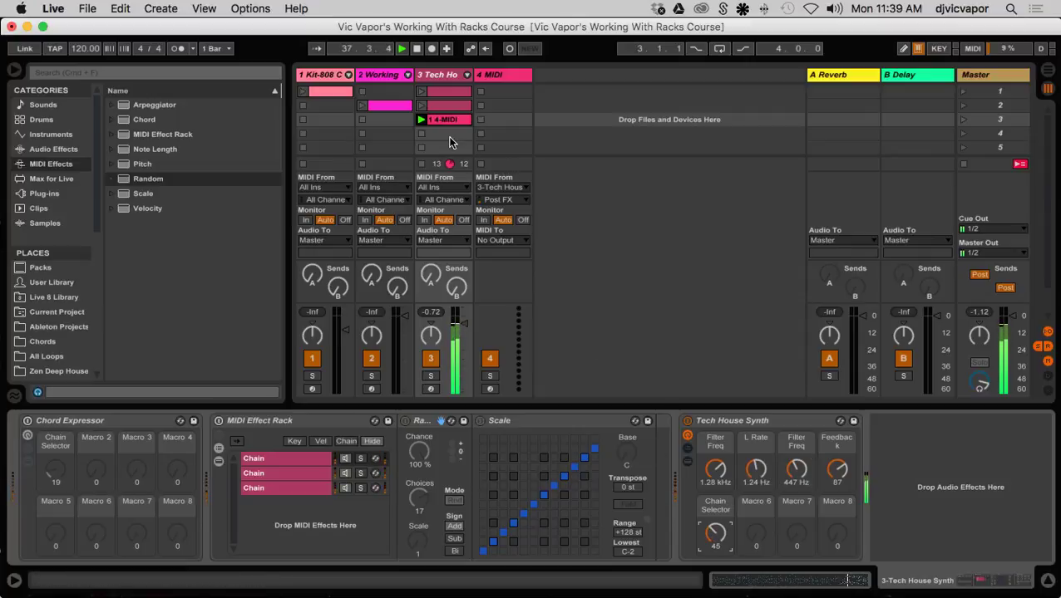
# - Shorten the recorded clip's loop to 2 bars starting at bar 16
pyautogui.doubleClick(450, 121)
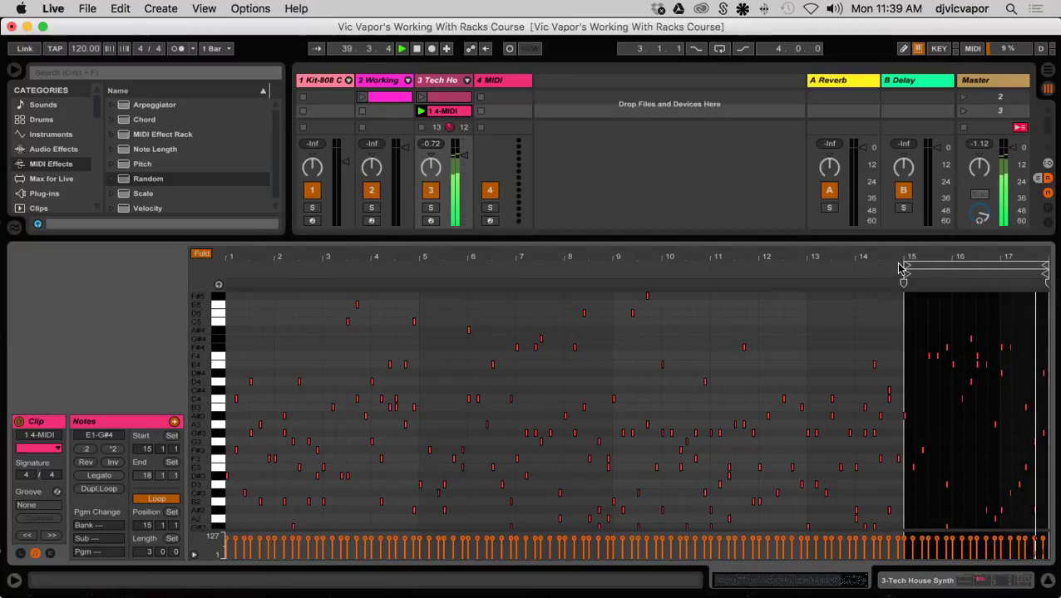
pyautogui.moveTo(905, 270)
pyautogui.mouseDown()
pyautogui.moveTo(952, 274)
pyautogui.moveTo(952, 263)
pyautogui.moveTo(952, 290)
pyautogui.moveTo(930, 267)
pyautogui.mouseUp()
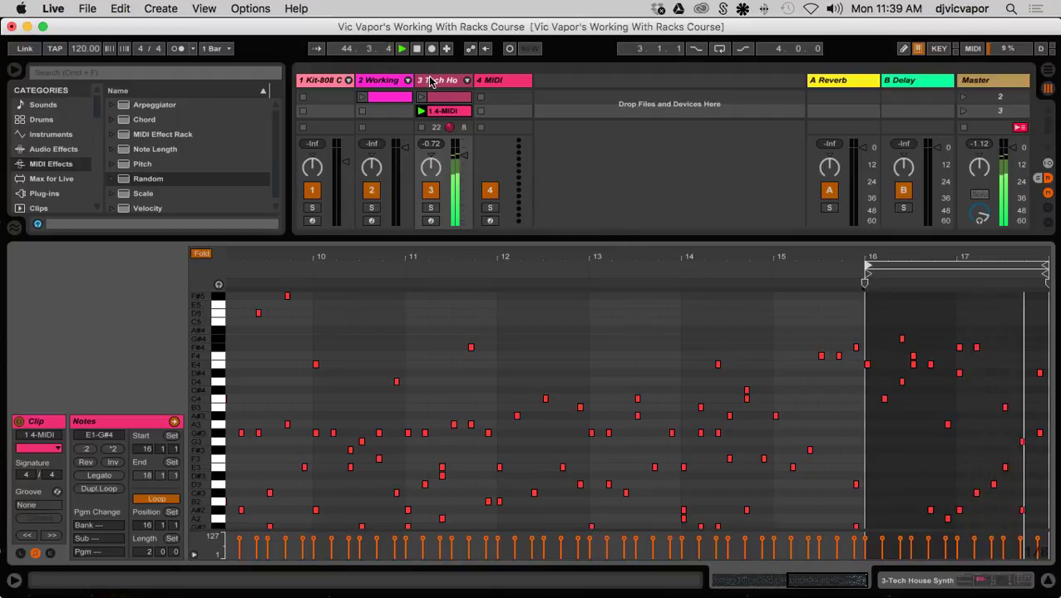
# - Set the Tech House Synth macros to Filter Freq 1.70 kHz, L Rate 1.51 Hz, second Filter Freq 382 Hz, Feedback 35 and Chain Selector 68
pyautogui.doubleClick(432, 81)
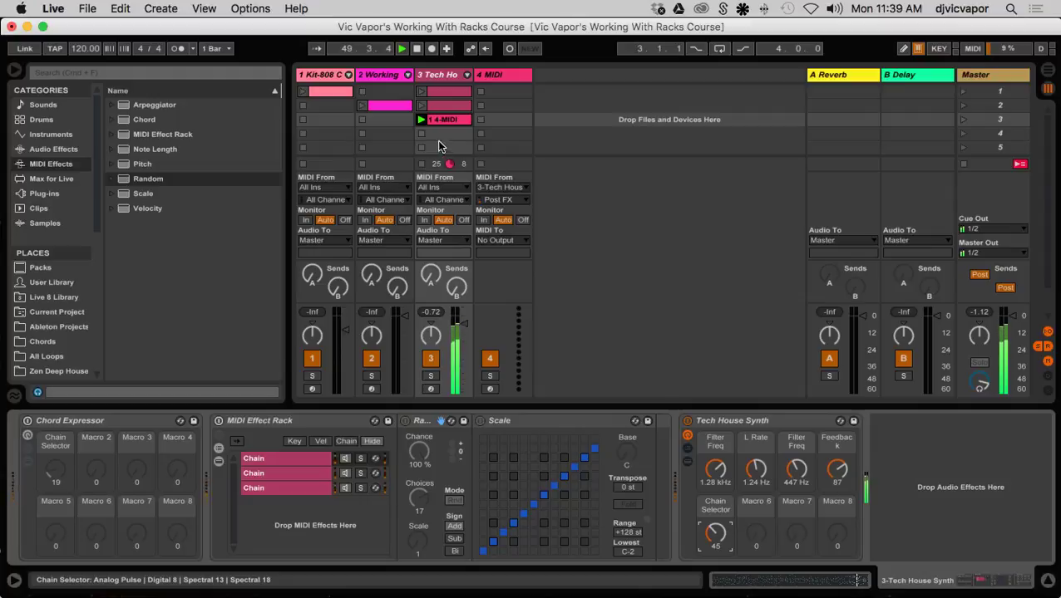
pyautogui.moveTo(720, 471)
pyautogui.mouseDown()
pyautogui.moveTo(721, 484)
pyautogui.moveTo(715, 477)
pyautogui.mouseUp()
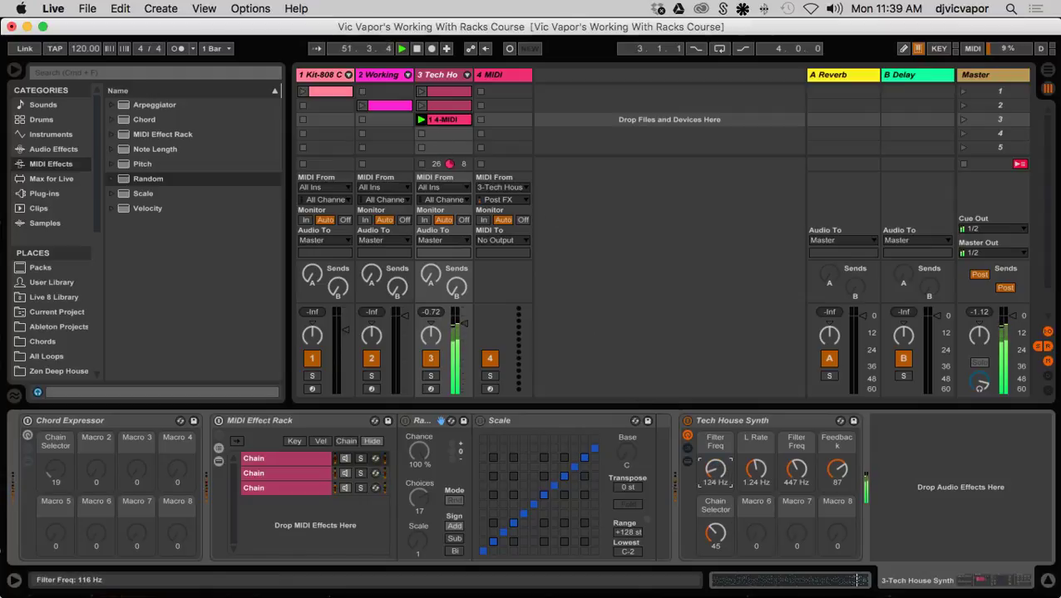
pyautogui.moveTo(715, 533); pyautogui.dragTo(715, 528)
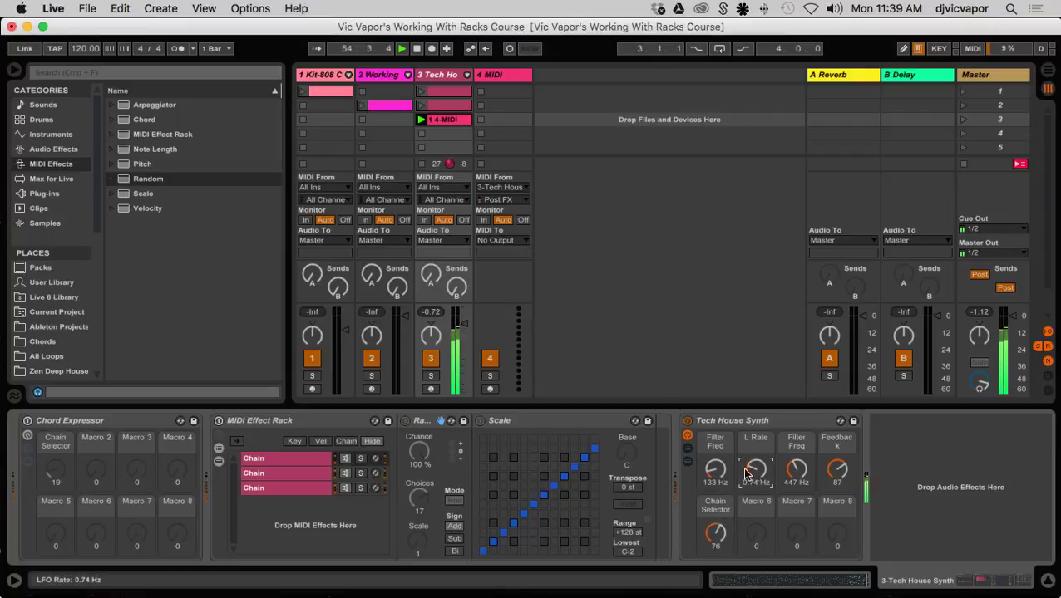
pyautogui.moveTo(796, 469); pyautogui.dragTo(823, 474)
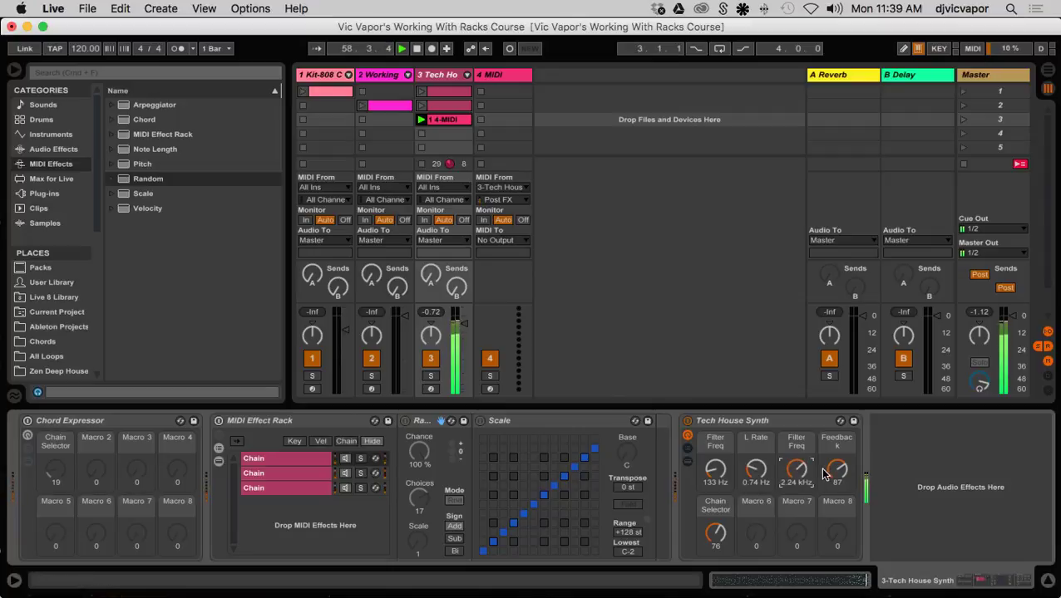
pyautogui.moveTo(714, 470); pyautogui.dragTo(756, 457)
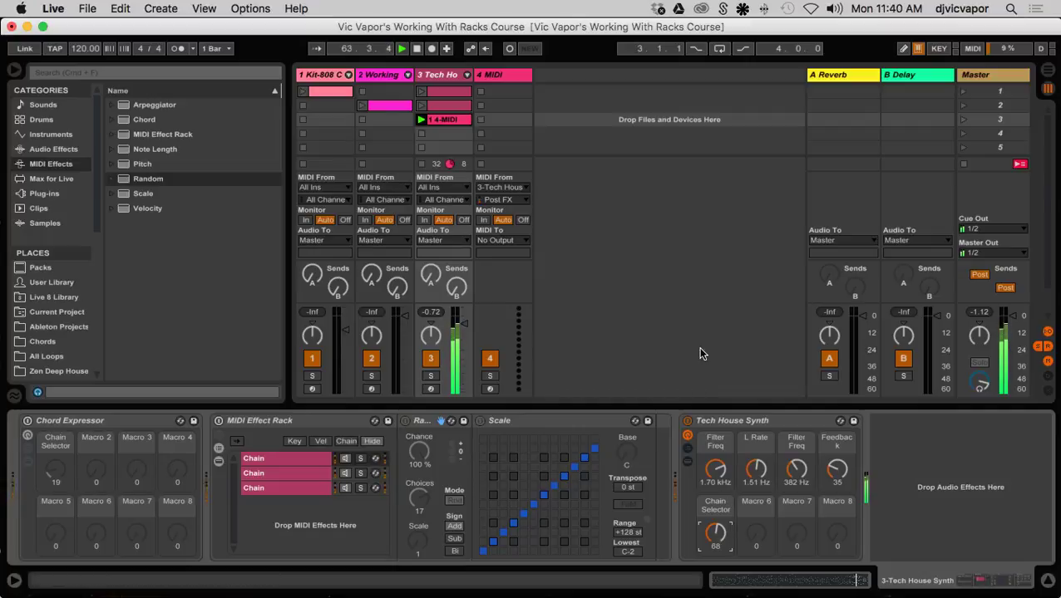
pyautogui.doubleClick(449, 120)
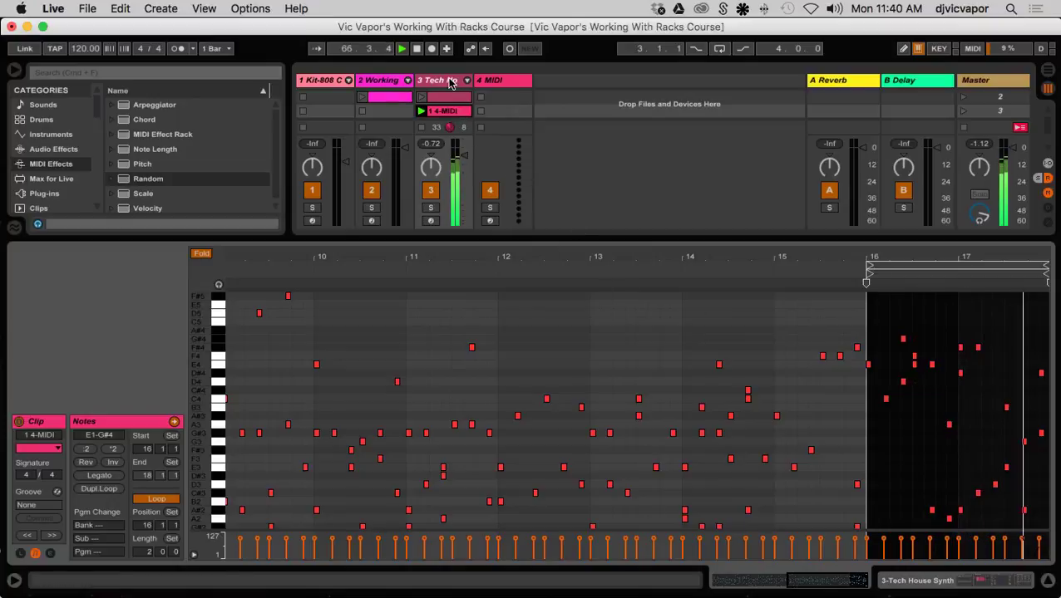
pyautogui.click(449, 81)
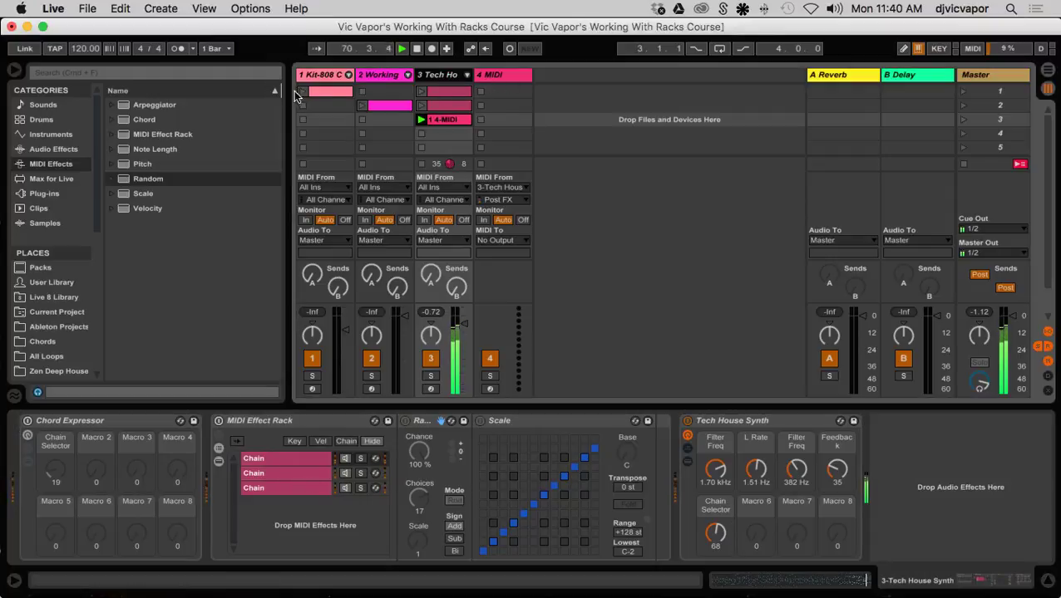
# - Launch the first clip on the Kit-808 drum track and lower the 3-Tech House Synth track's volume slightly
pyautogui.click(302, 91)
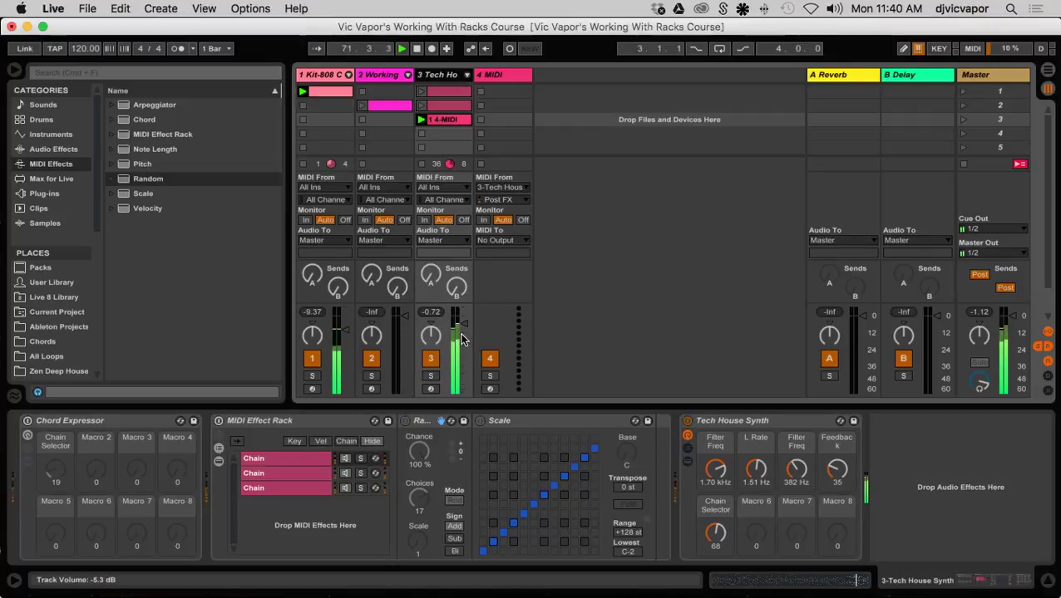
pyautogui.moveTo(461, 330); pyautogui.dragTo(461, 335)
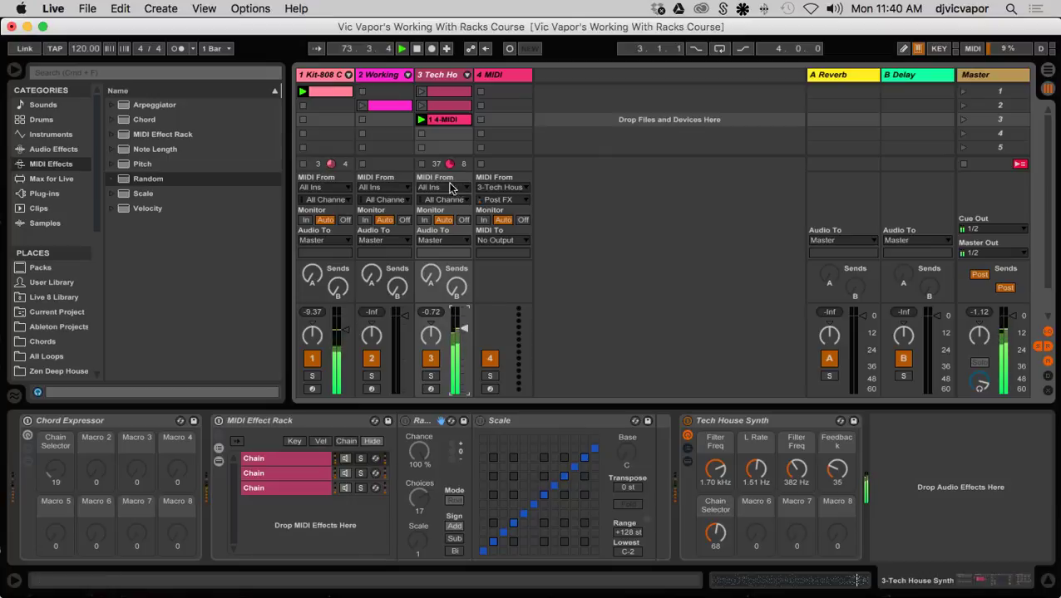
# - Set the recorded clip on the 3-Tech House Synth track to loop the single bar from 13 to 14, then close its note editor
pyautogui.doubleClick(443, 120)
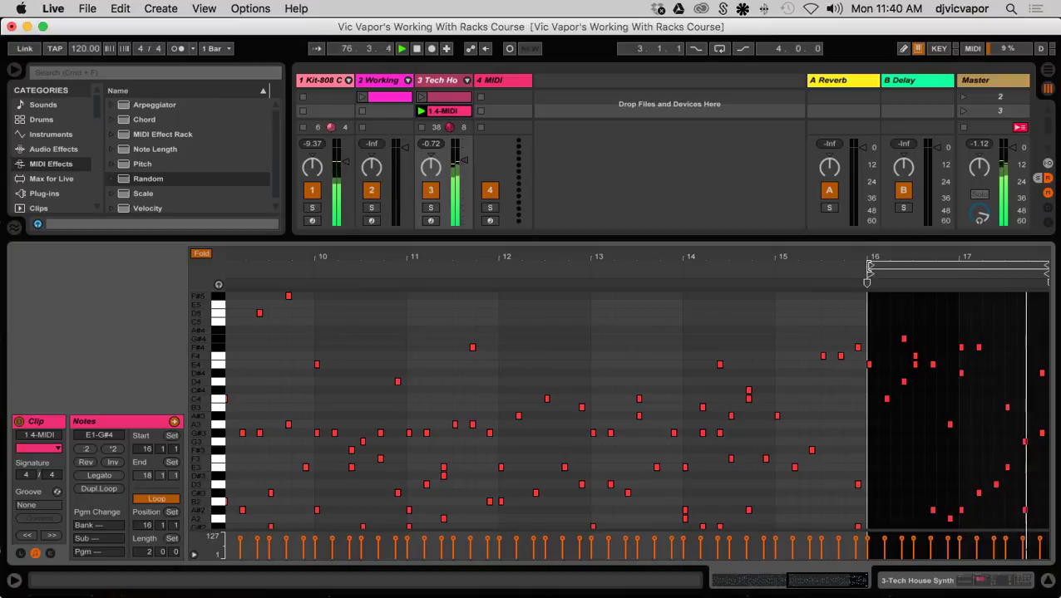
pyautogui.moveTo(867, 270); pyautogui.dragTo(590, 276)
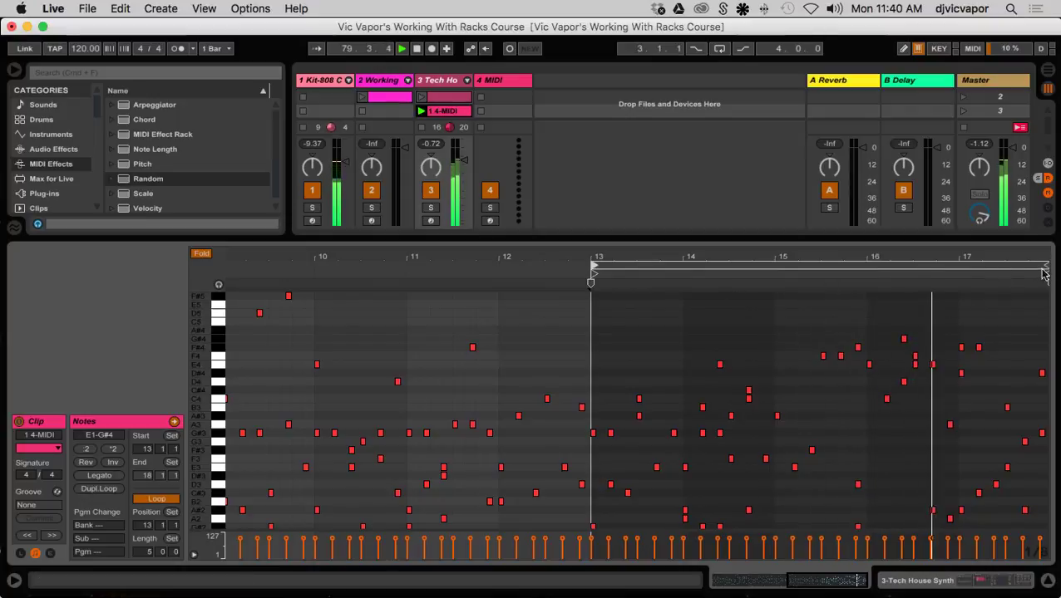
pyautogui.moveTo(1044, 270); pyautogui.dragTo(682, 272)
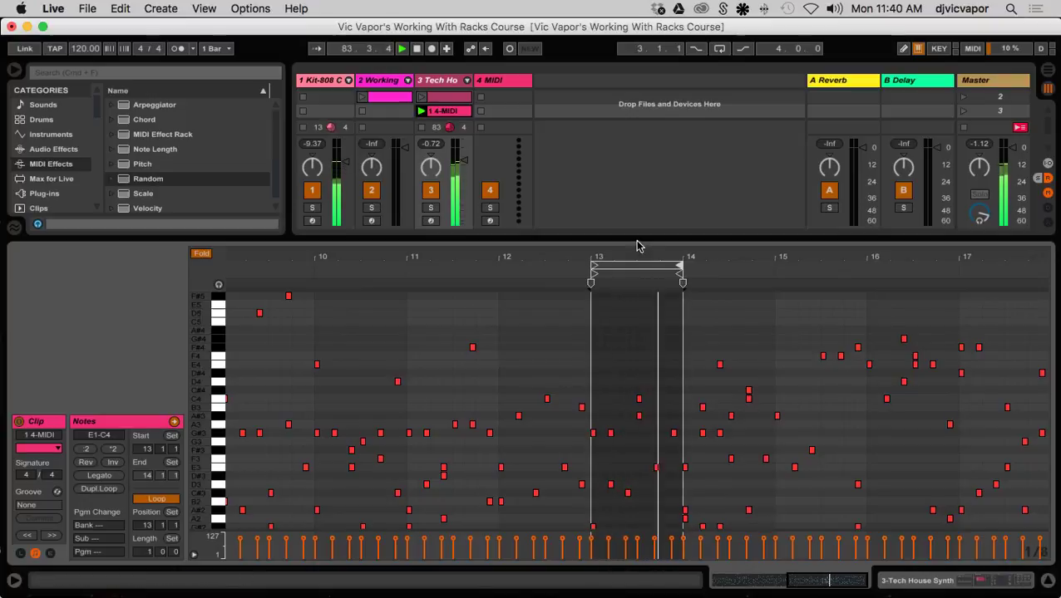
pyautogui.press('super+alt+i')
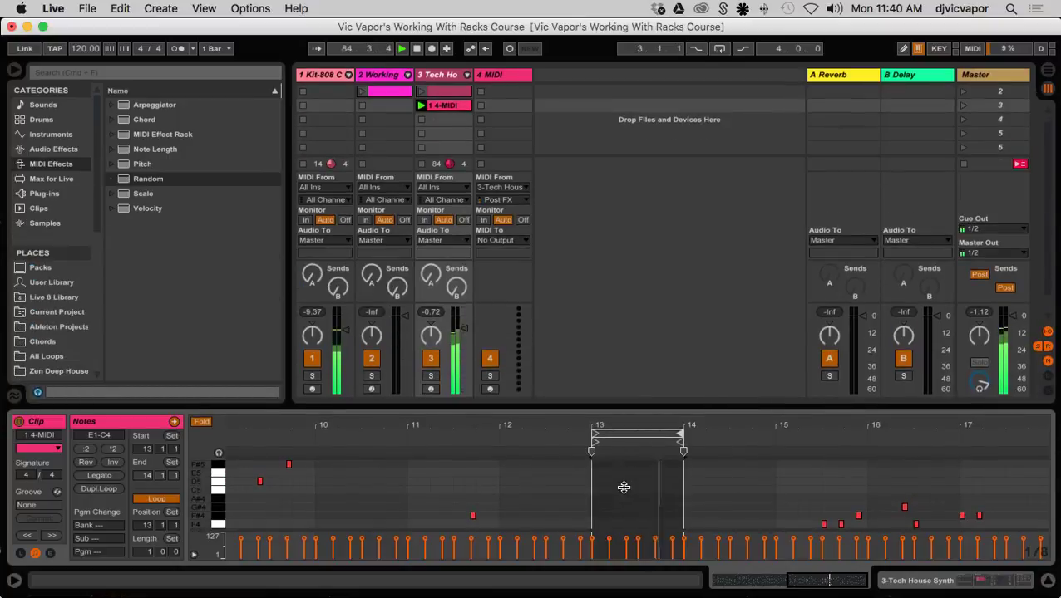
pyautogui.press('super+alt+l')
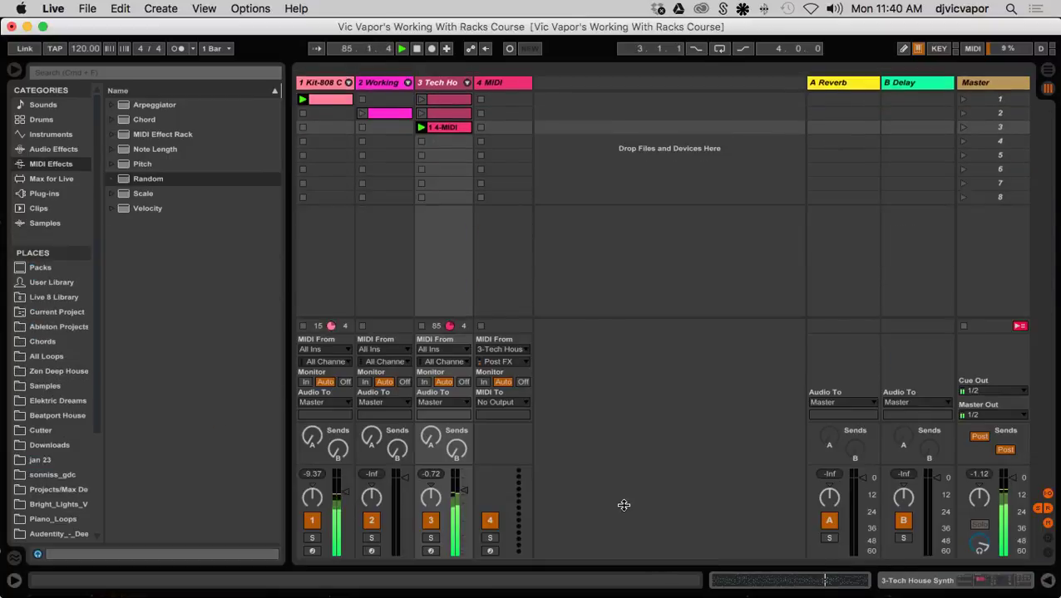
# - Show the Tech House Synth track's devices and try the MIDI Effect Rack switched on, then switch it off again
pyautogui.doubleClick(449, 82)
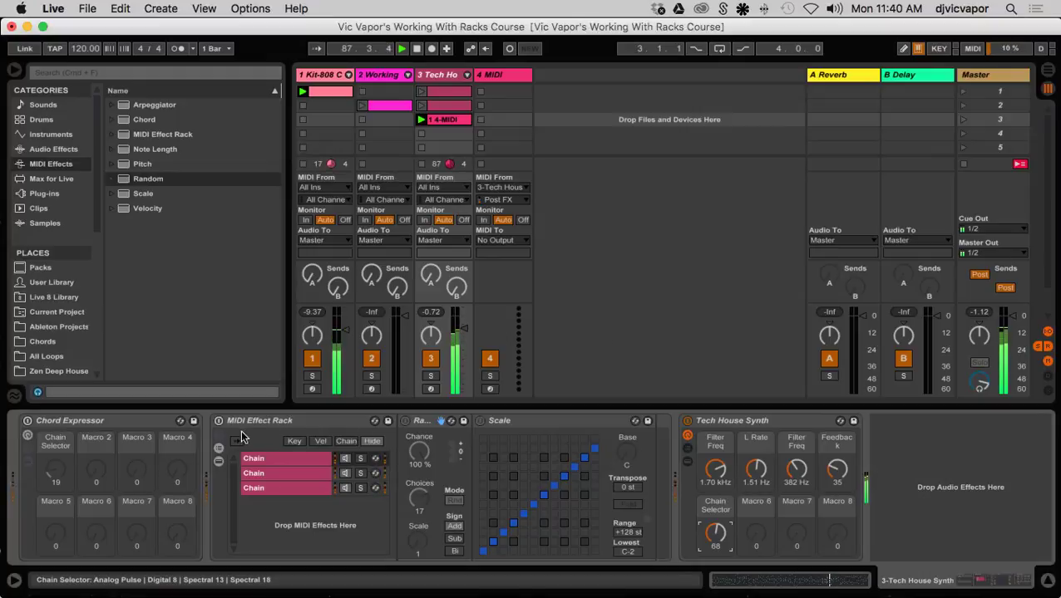
pyautogui.click(217, 421)
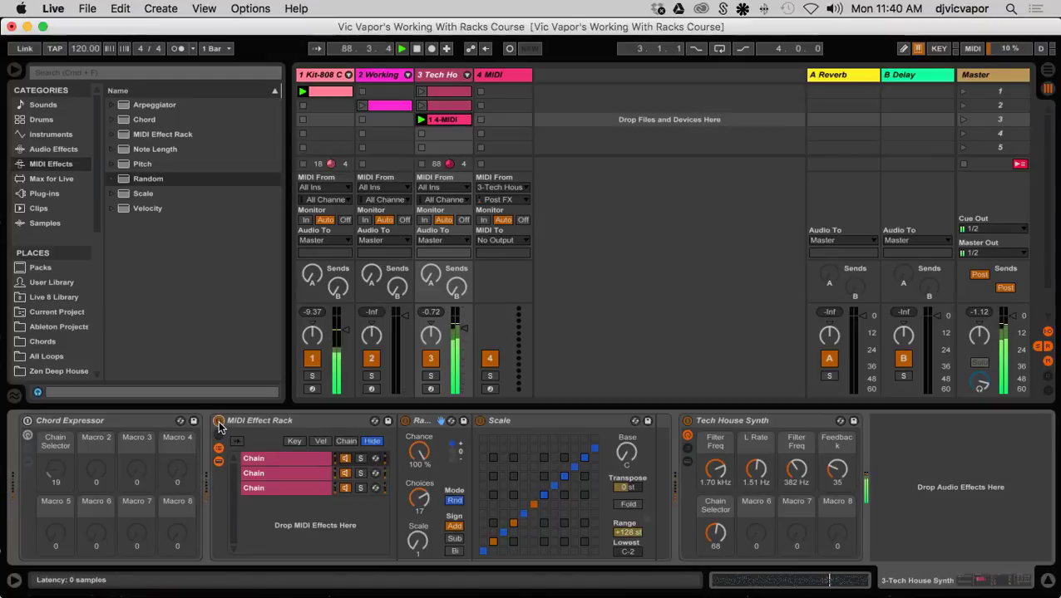
pyautogui.click(218, 421)
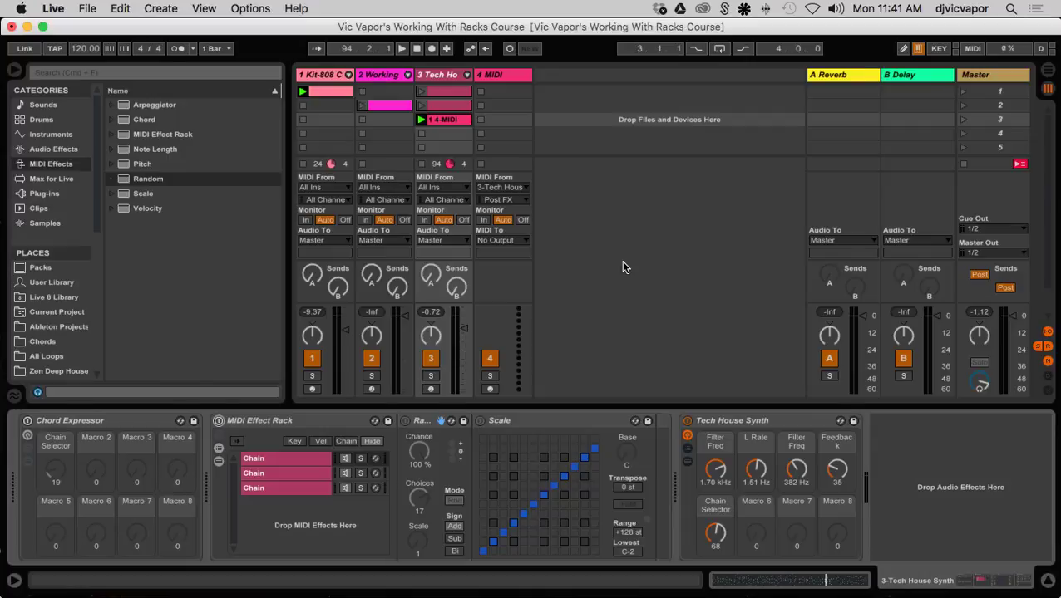
pyautogui.hotkey('ctrl', 'Up')
pyautogui.click(366, 264)
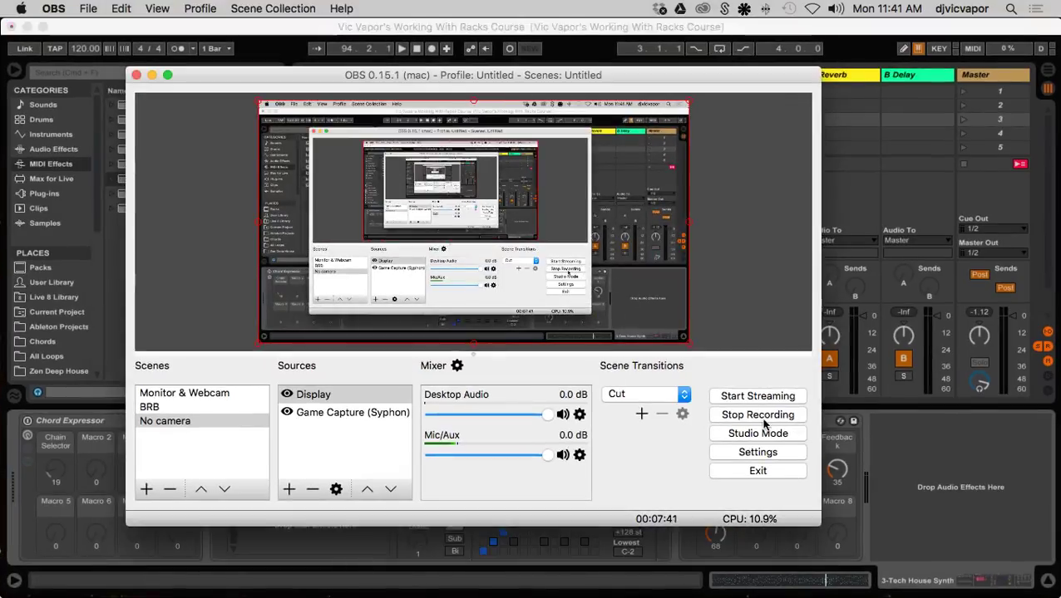